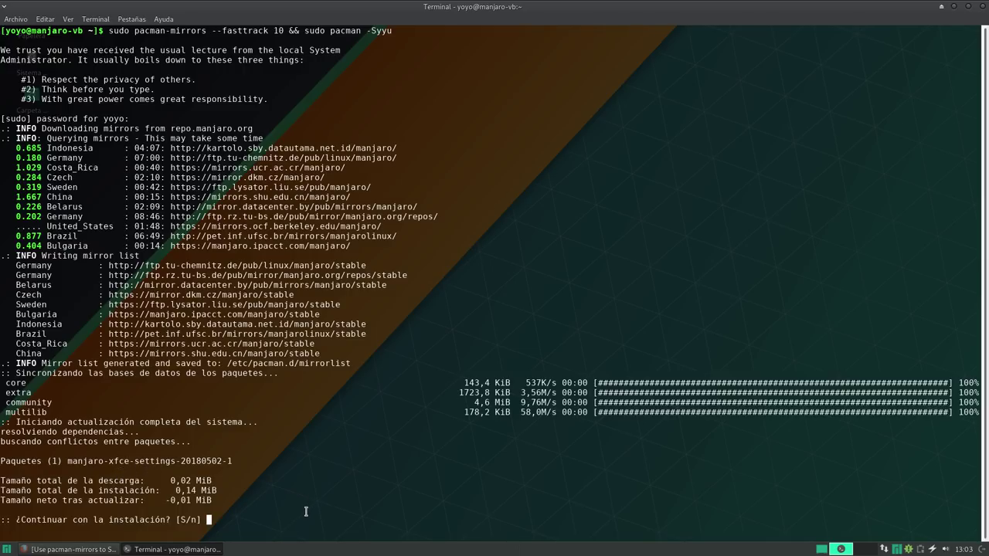
- Accept the pending manjaro-xfce-settings update with "s" and close the terminal once it has been installed
type("s")
key("Return")
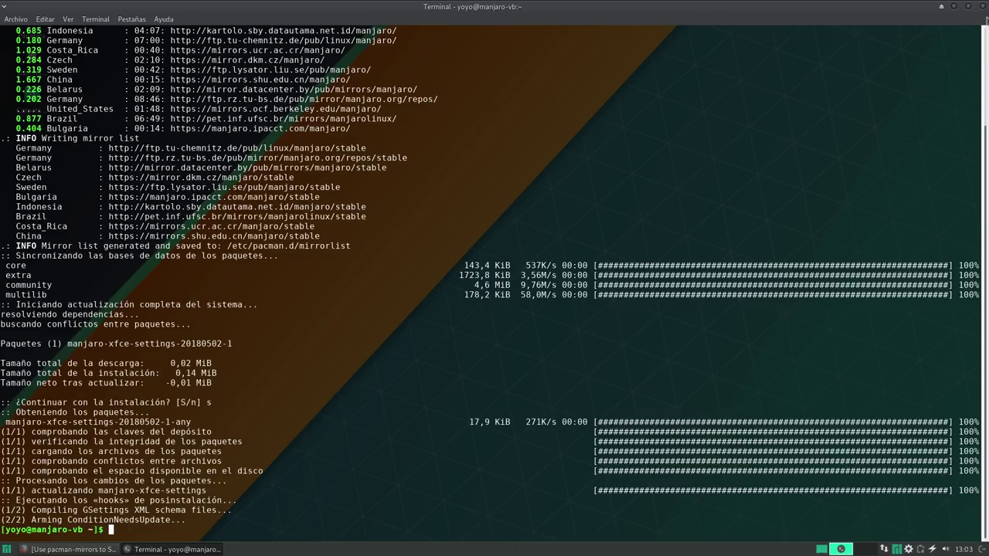
left_click(979, 6)
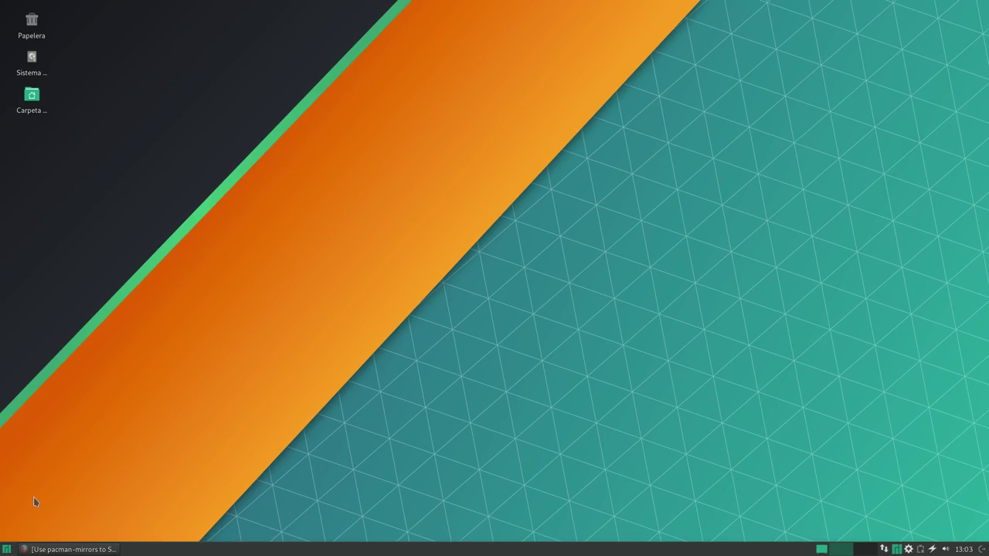
- Open the Configuración desktop settings window, then enlarge and reposition it so that all its categories fit
left_click(6, 549)
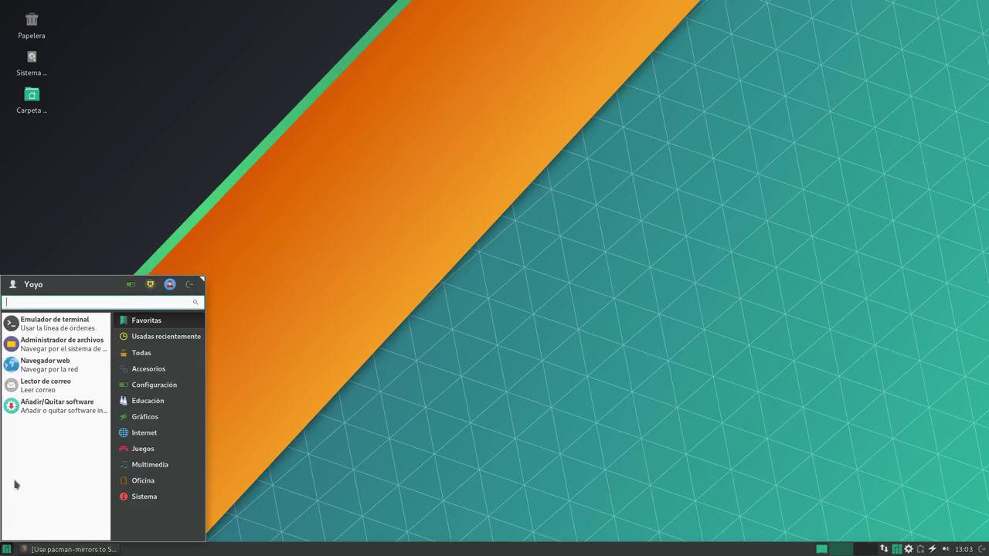
left_click(130, 284)
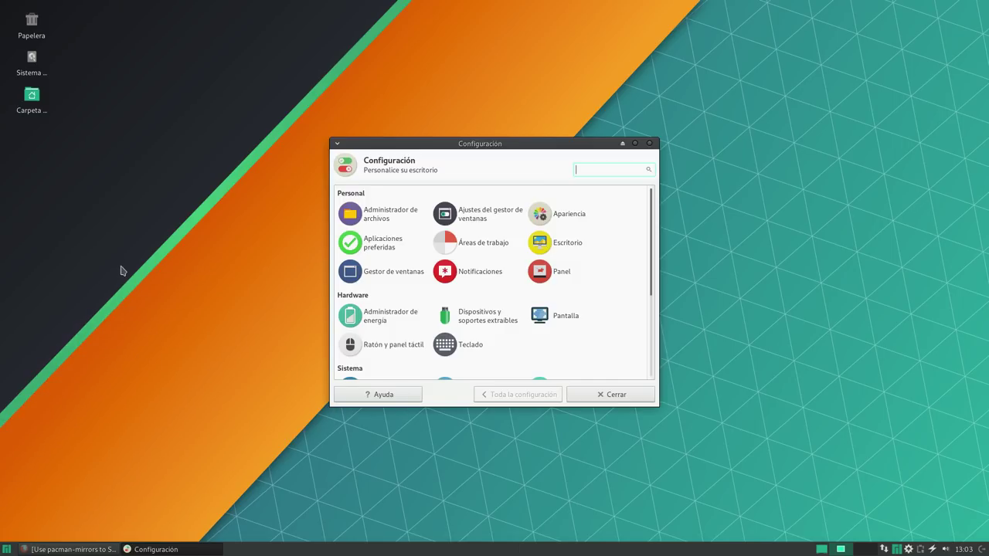
left_click_drag(472, 145, 333, 94)
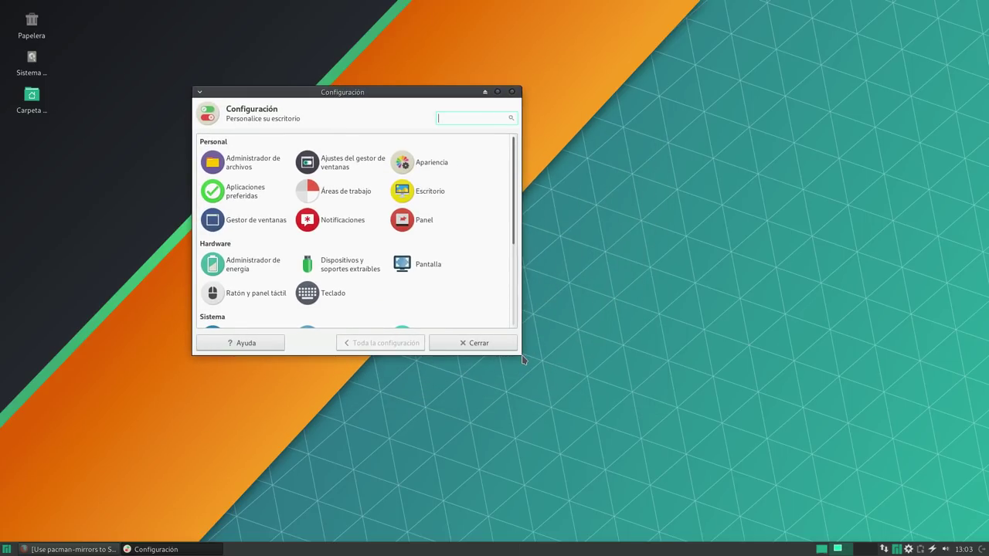
left_click_drag(410, 95, 378, 228)
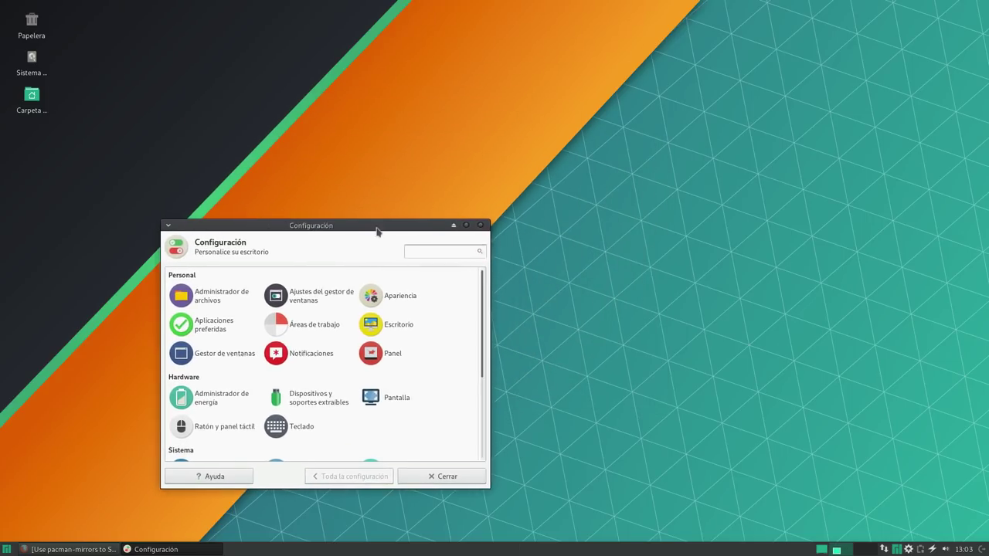
left_click_drag(490, 227, 865, 73)
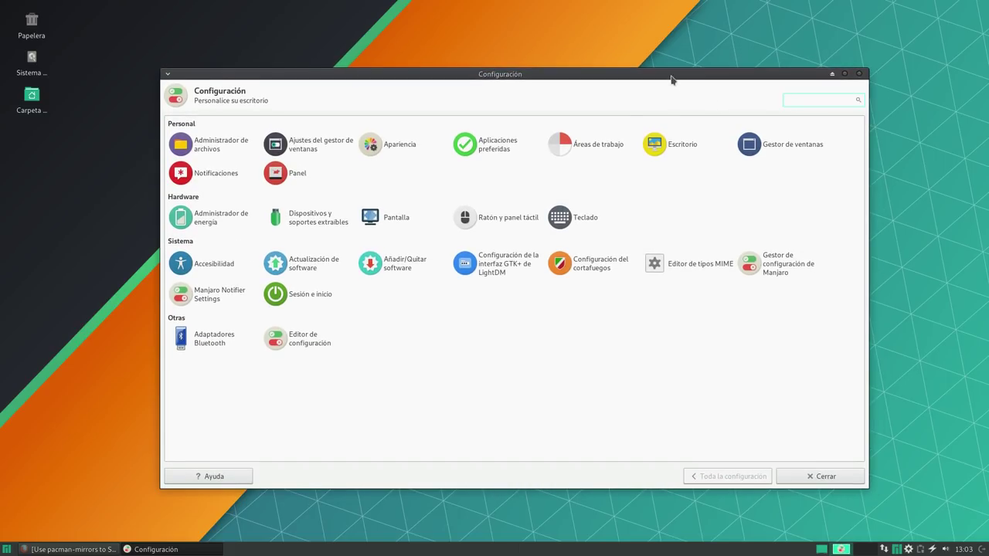
left_click_drag(672, 82, 566, 60)
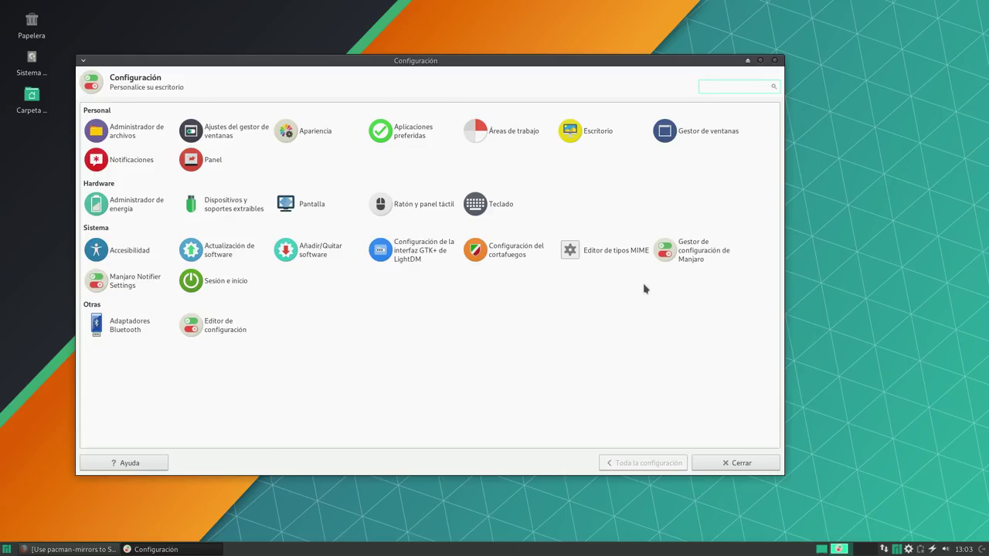
- Open Gestor de configuración de Manjaro and enlarge its window to fit both the Sistema and Hardware sections
left_click(685, 260)
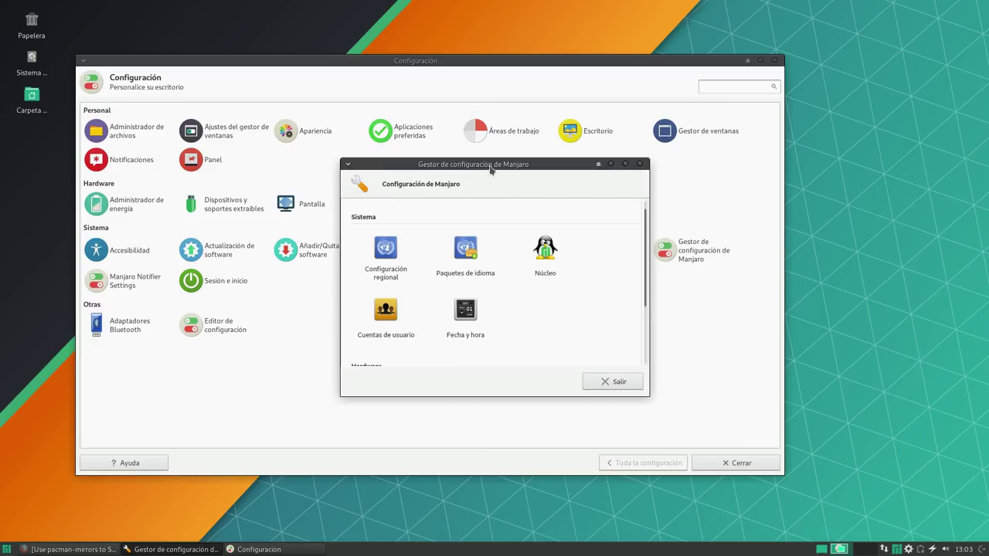
left_click_drag(440, 161, 152, 16)
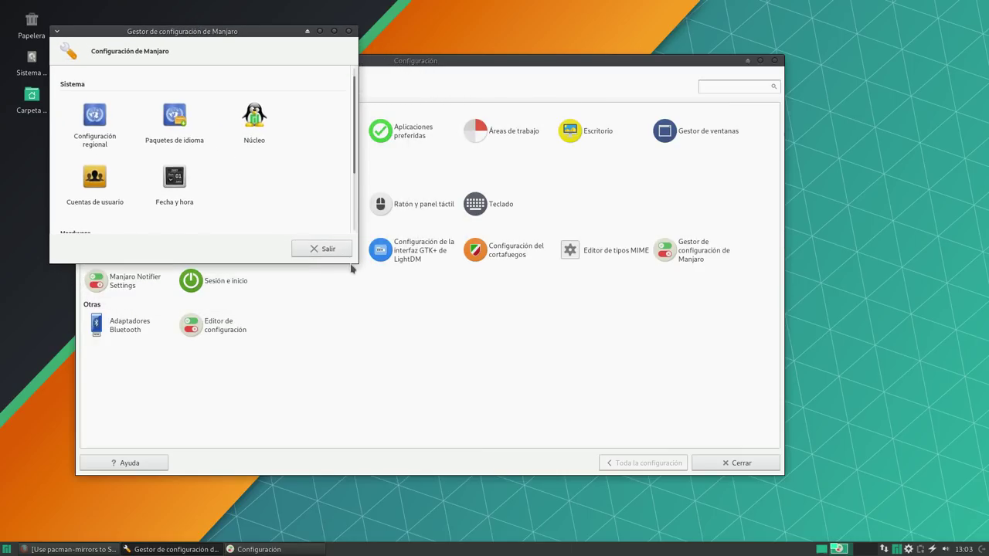
left_click_drag(255, 32, 388, 295)
left_click_drag(491, 289, 818, 163)
left_click_drag(456, 174, 433, 168)
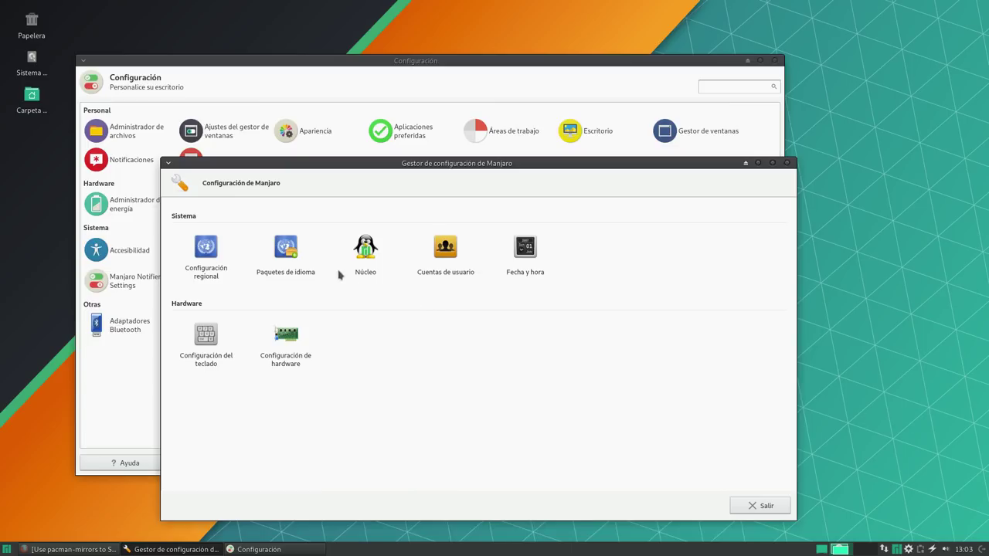
- Install all the available language packages from Paquetes de idioma, authenticating with the account password, and exit the Manjaro settings manager
left_click(293, 256)
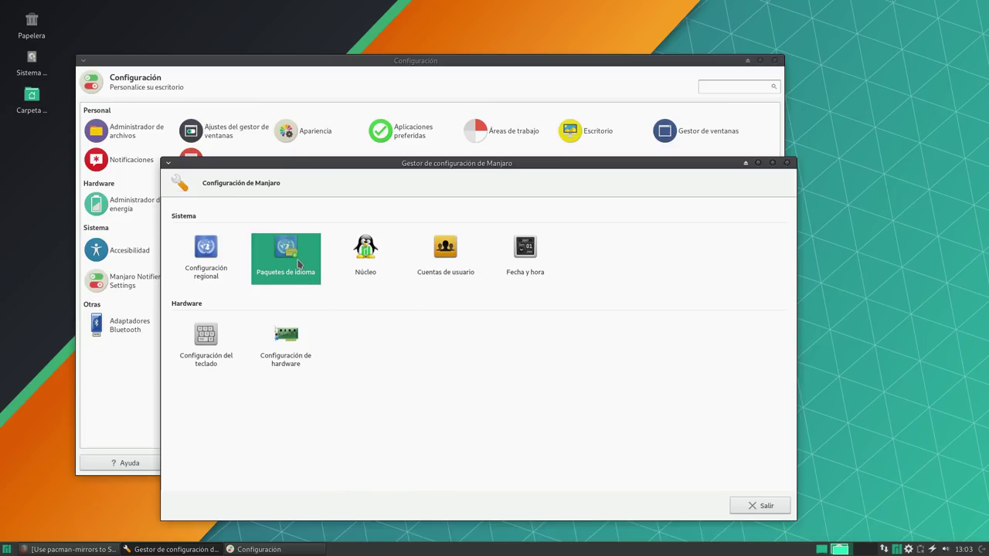
double_click(297, 261)
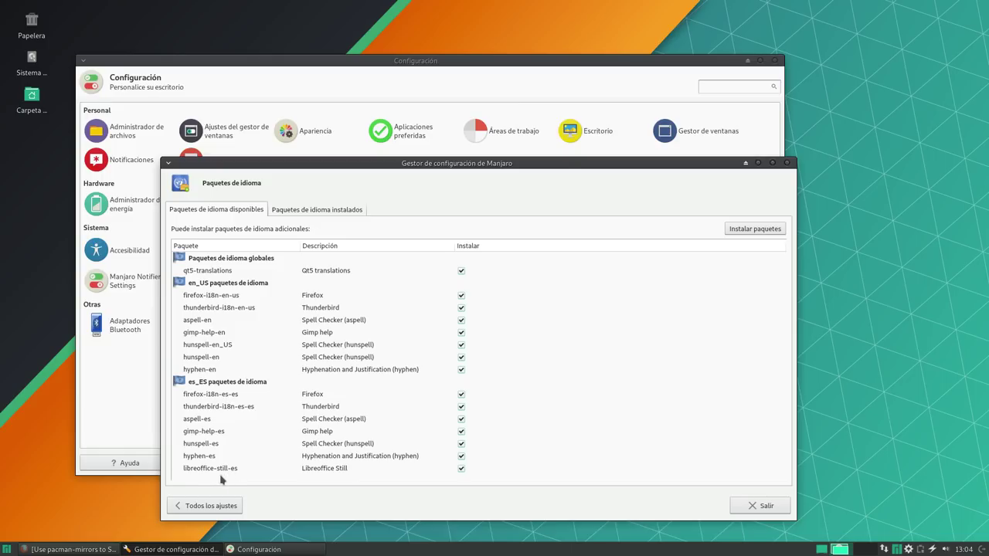
left_click(749, 232)
left_click(571, 285)
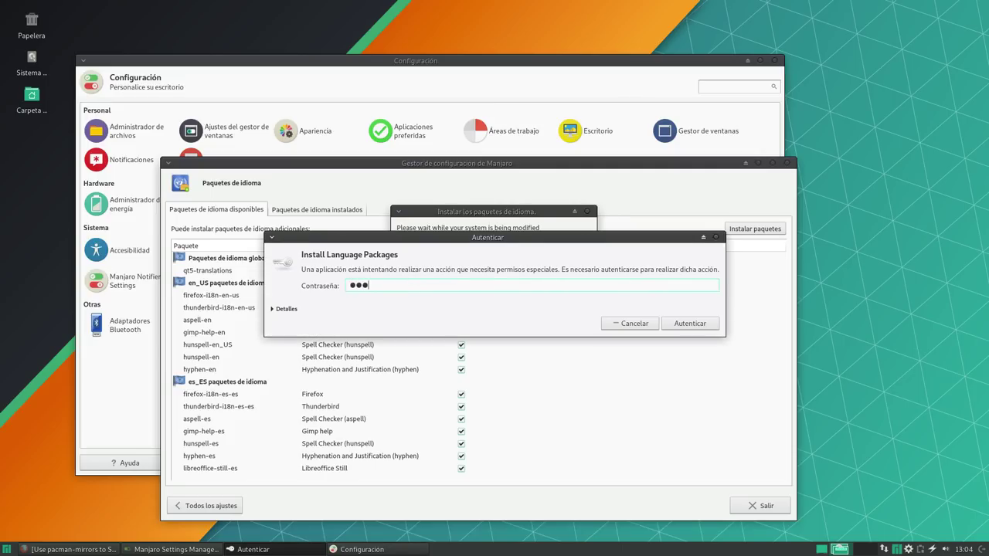
key("Return")
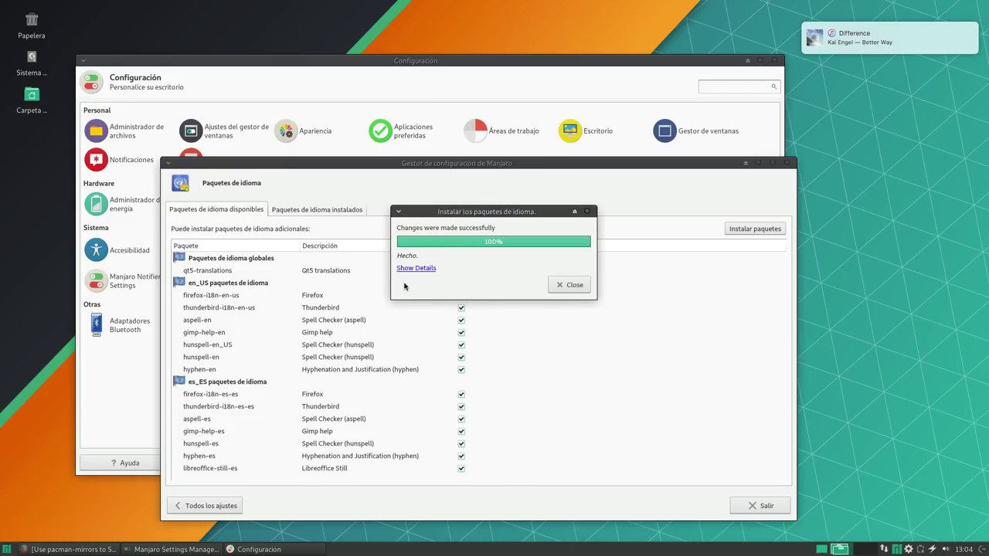
left_click(579, 288)
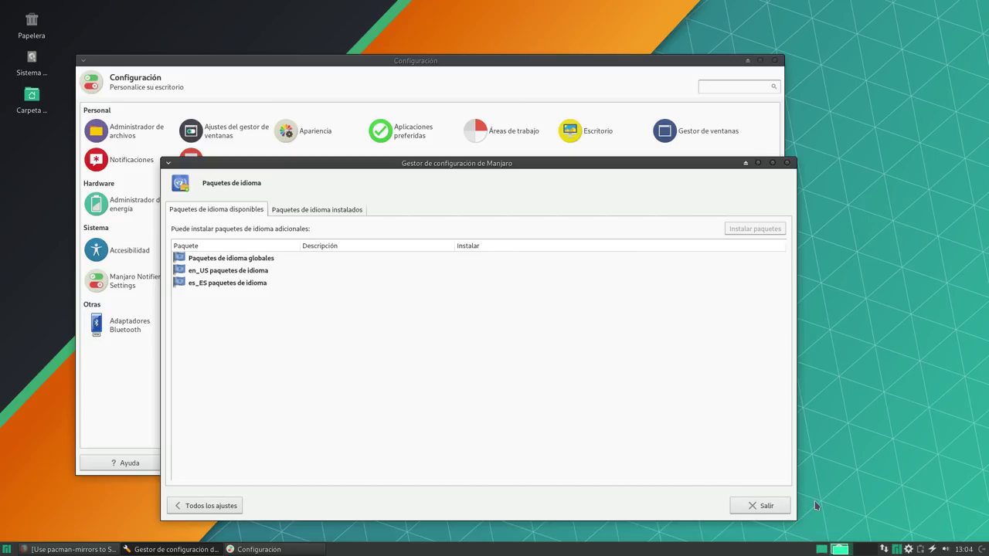
left_click(754, 506)
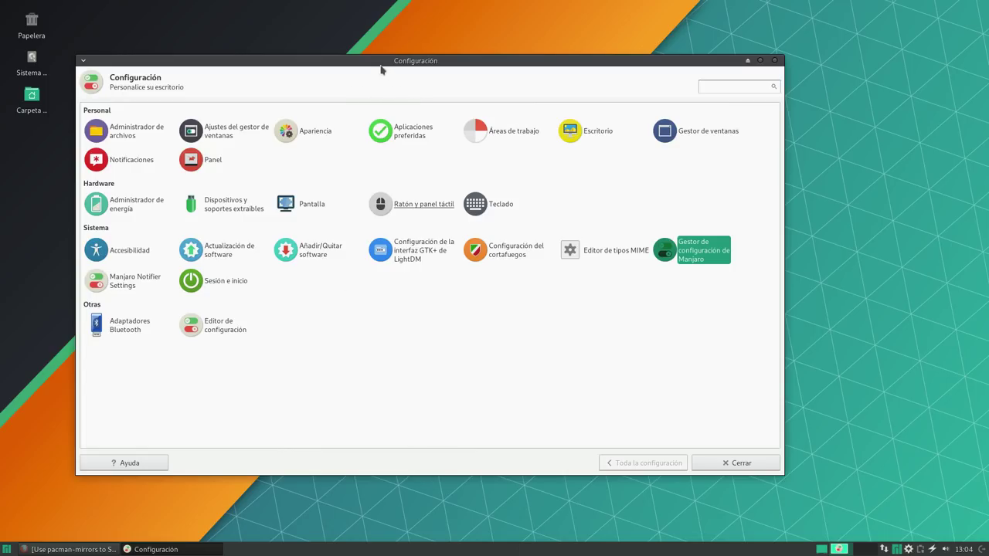
- Open the Añadir/Quitar software package manager from the settings window, then move and enlarge its window
left_click_drag(380, 69, 439, 72)
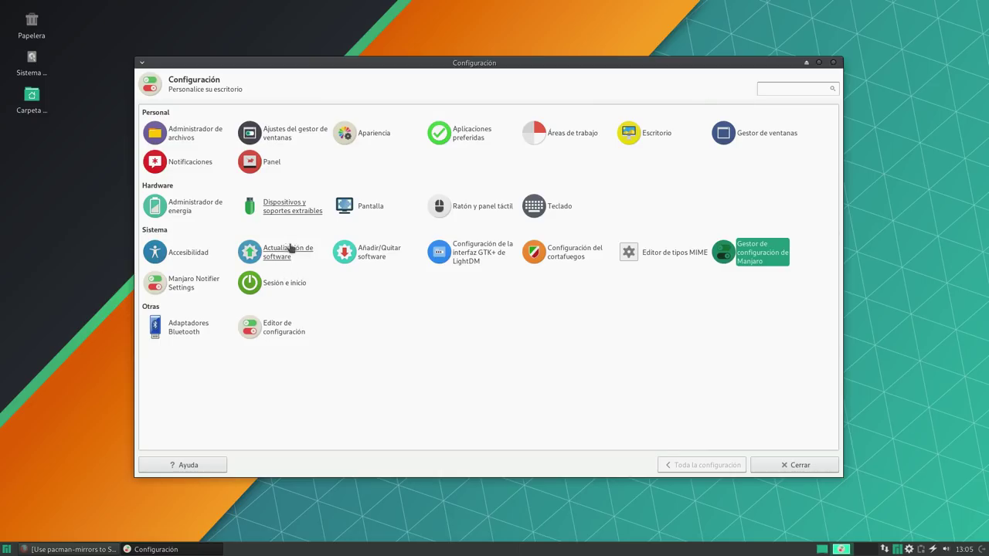
left_click(362, 251)
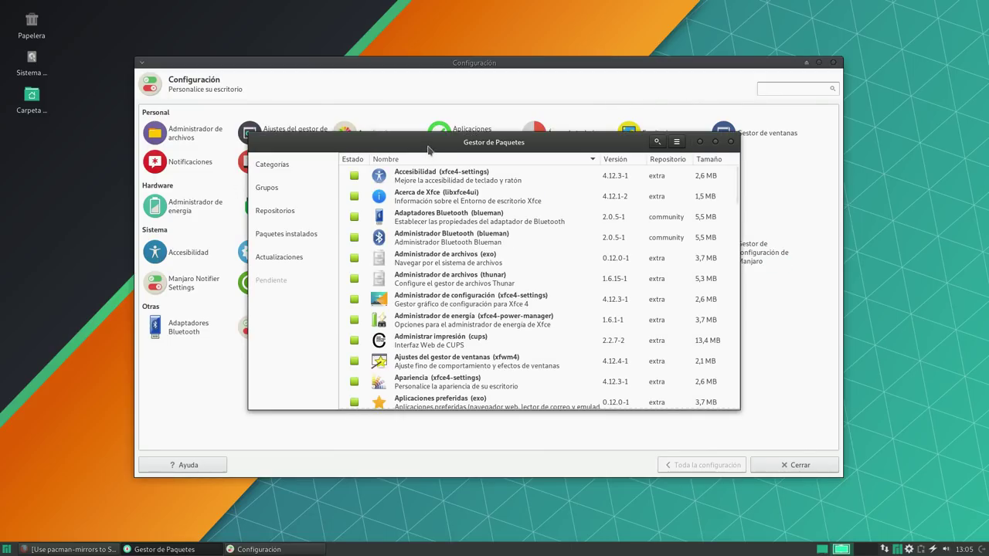
left_click_drag(430, 143, 269, 49)
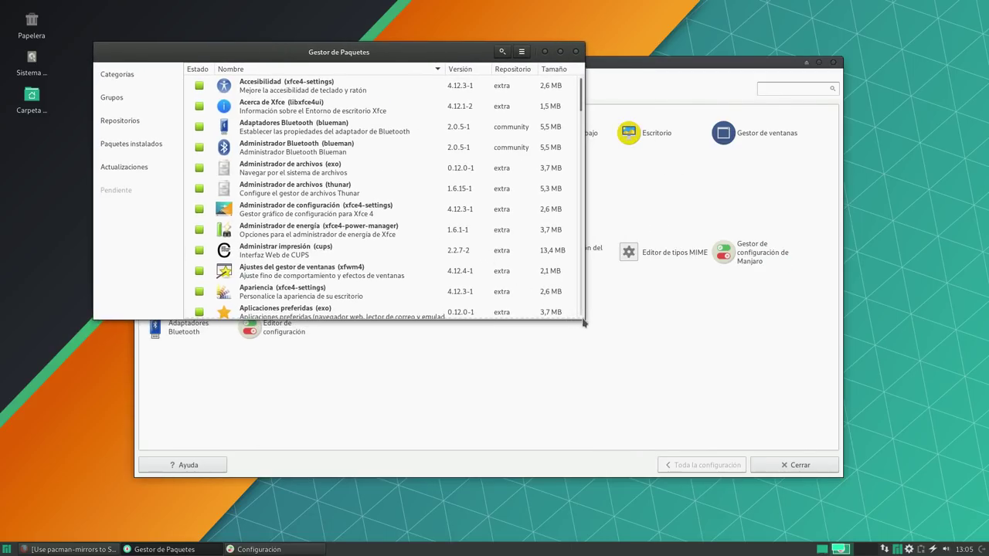
left_click_drag(589, 325, 825, 481)
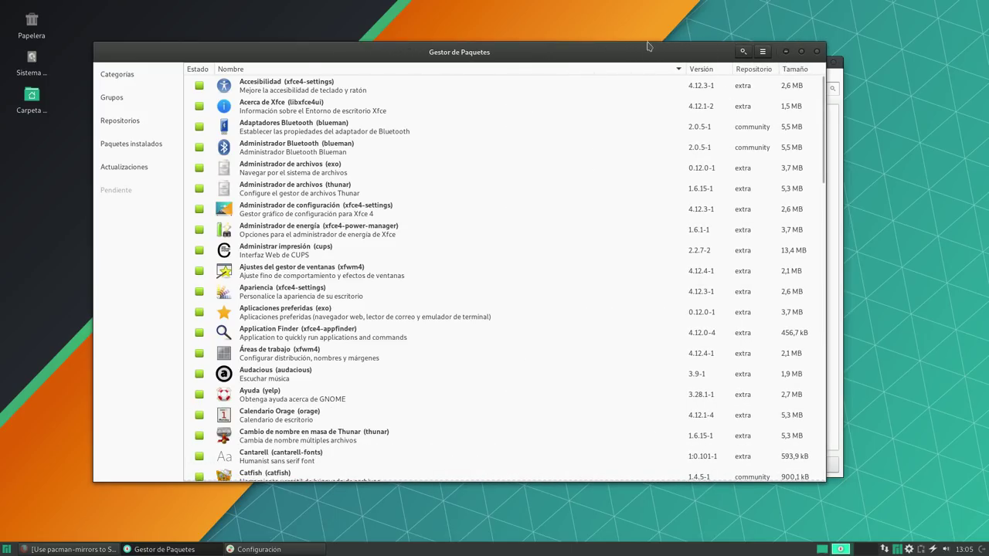
- Search the package manager for "deadbeef" and mark the DeaDBeeF music player for installation
left_click(741, 51)
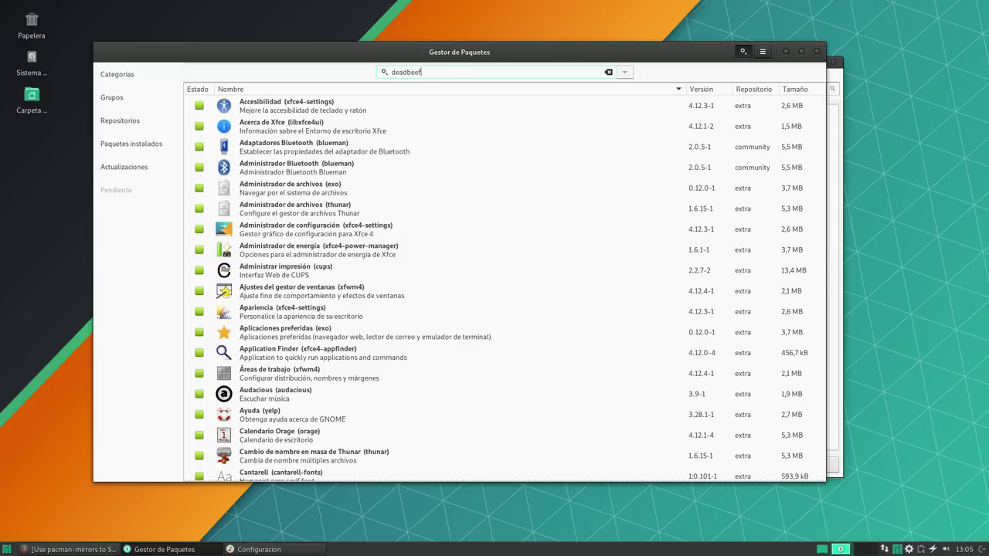
key("Return")
left_click(109, 105)
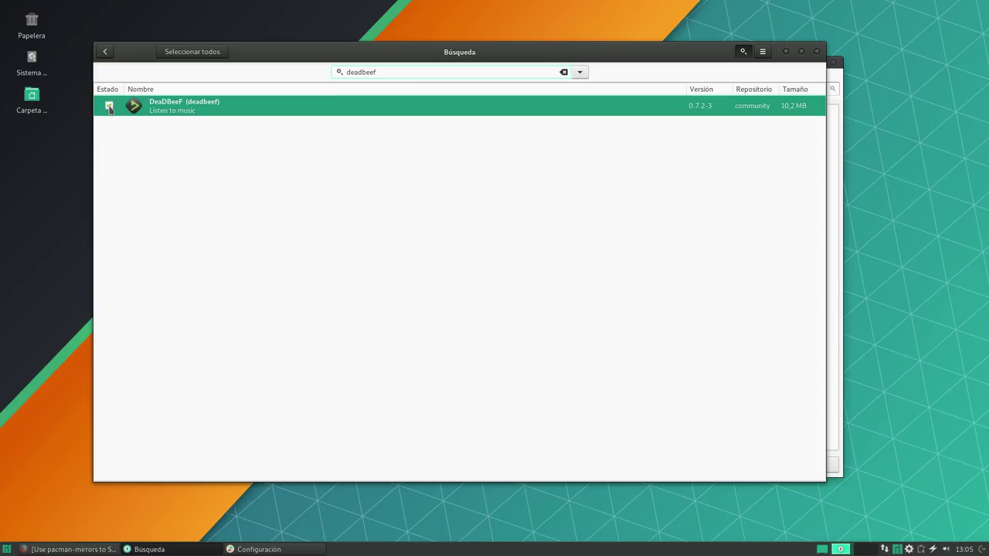
- Apply the DeaDBeeF installation, authenticating with the account password, and close the package manager when it is done
left_click(743, 477)
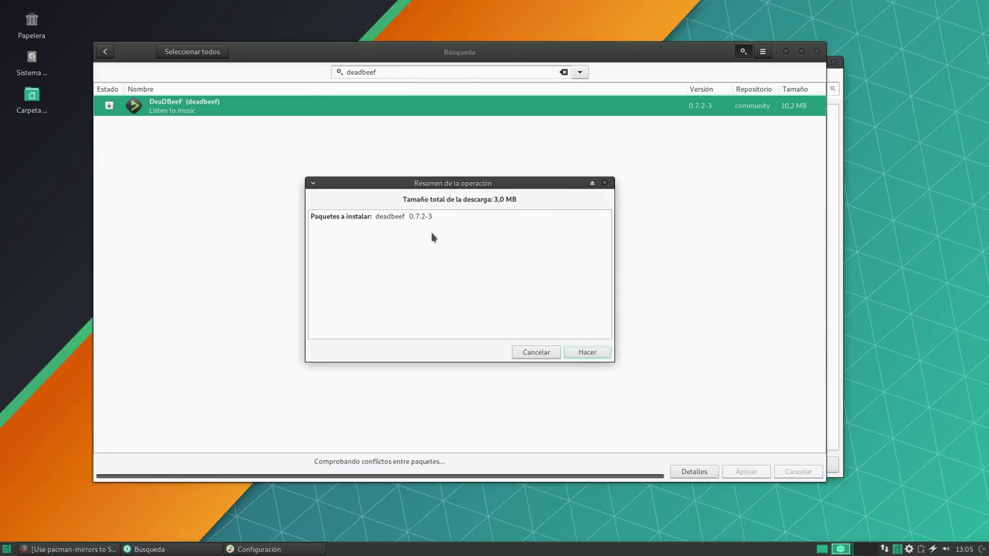
left_click(585, 354)
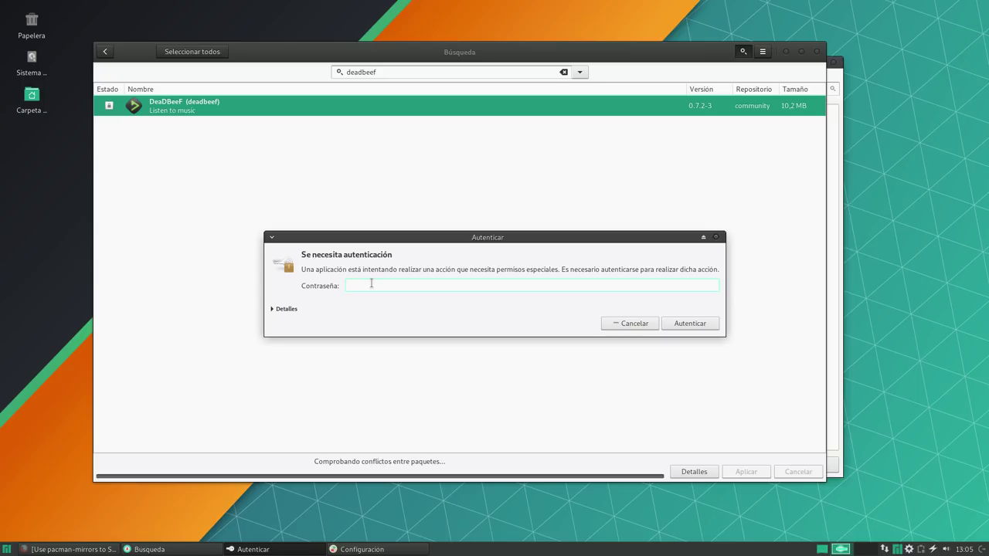
type("aa")
key("Return")
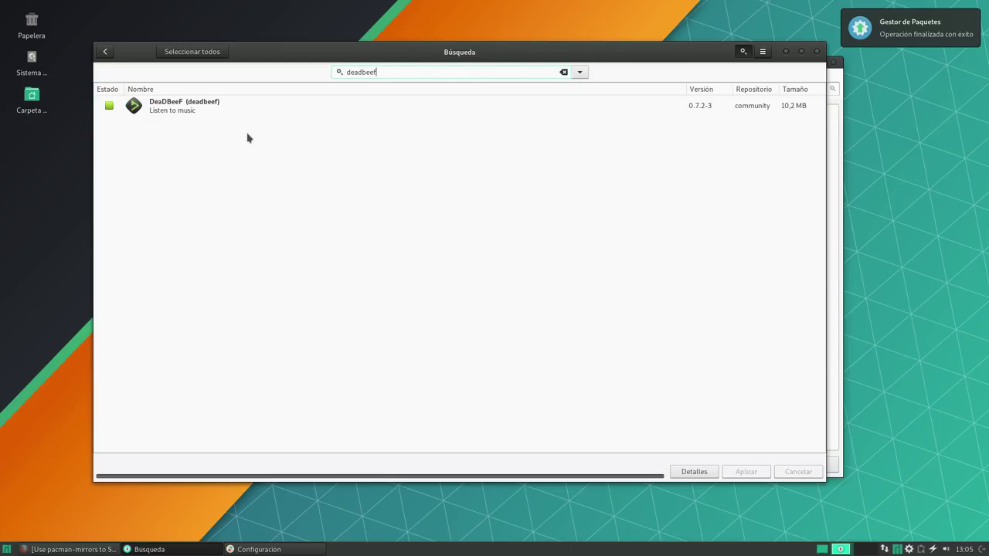
left_click(816, 51)
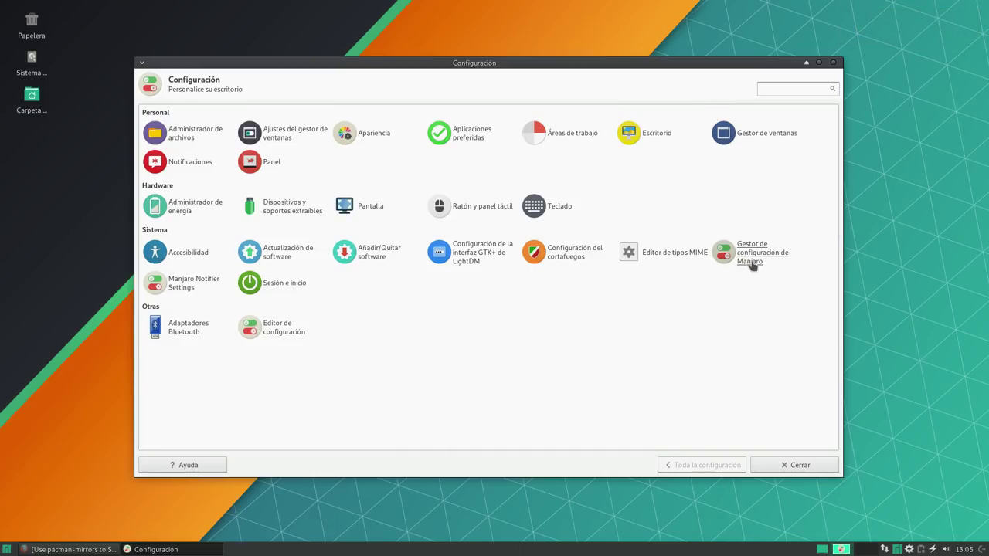
- Reopen Gestor de configuración de Manjaro and examine the system's regional settings and the list of available Linux kernels
left_click(710, 249)
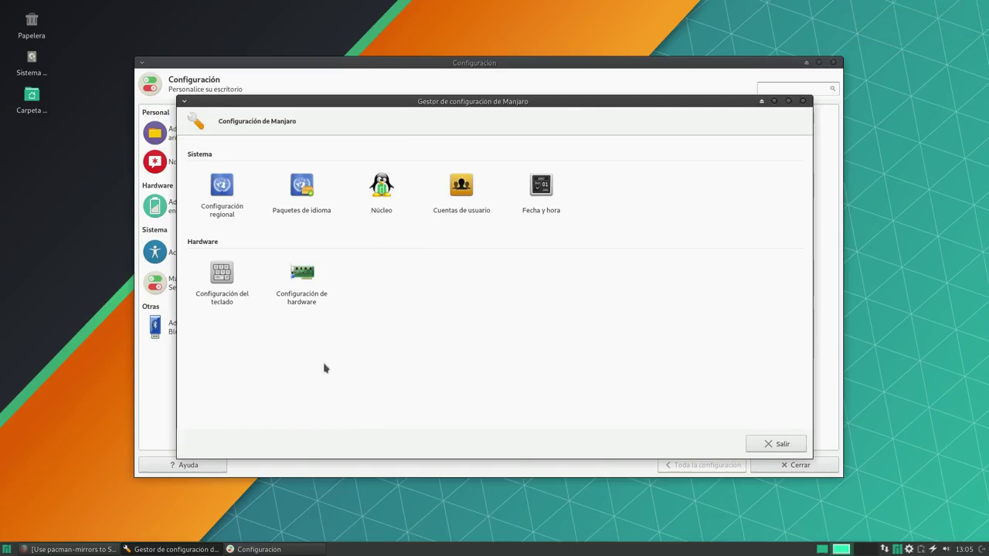
left_click(223, 190)
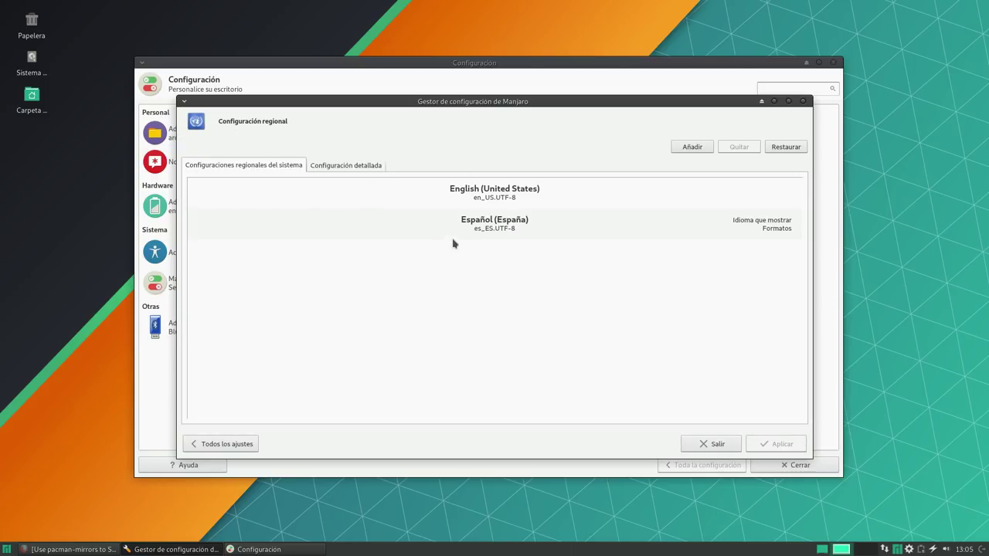
left_click(220, 443)
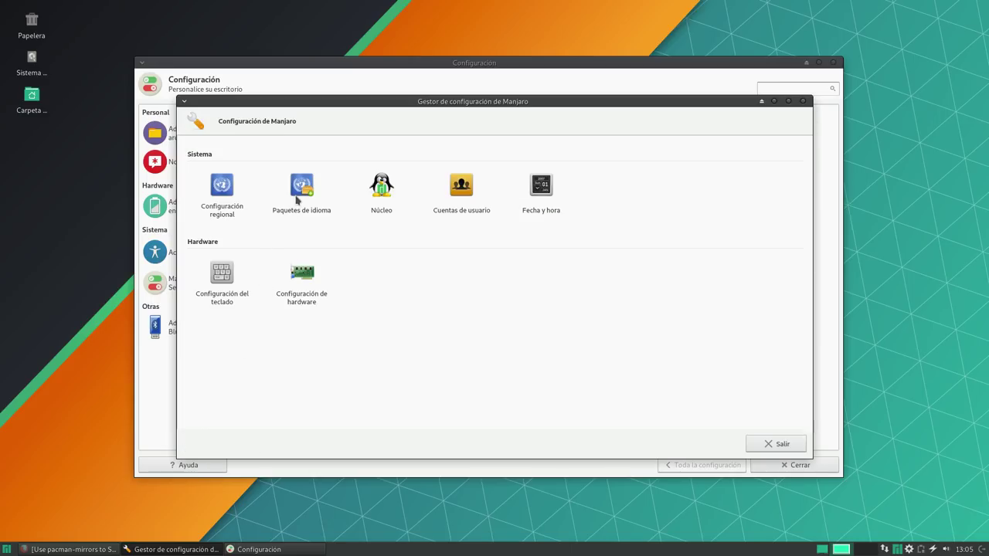
left_click(378, 189)
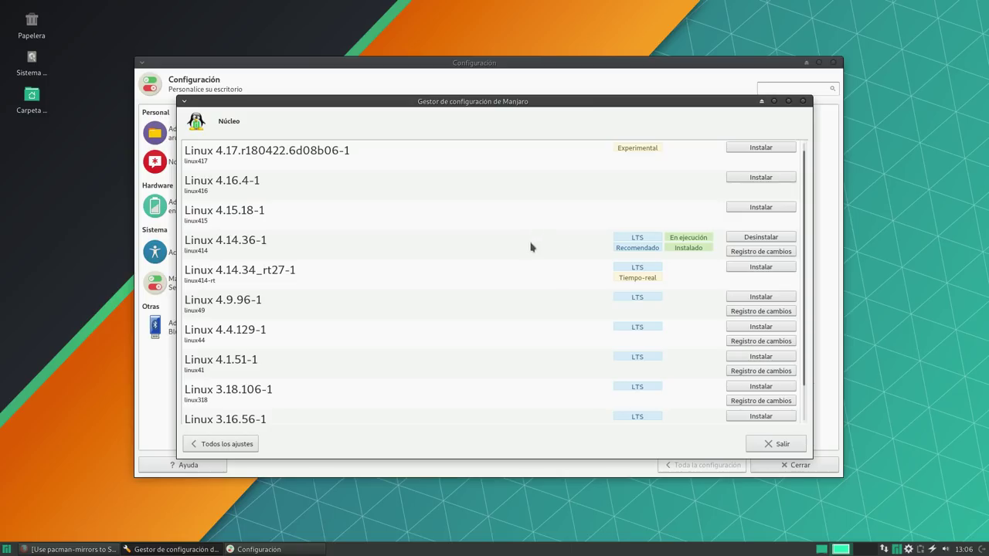
left_click(231, 444)
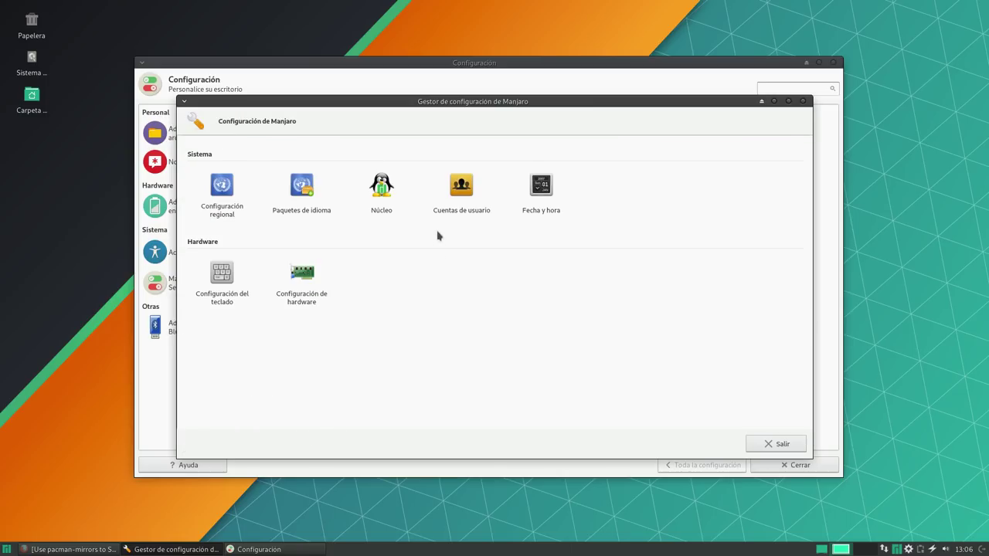
- Examine the existing user account's details in Cuentas de usuario and return to the settings overview
left_click(460, 189)
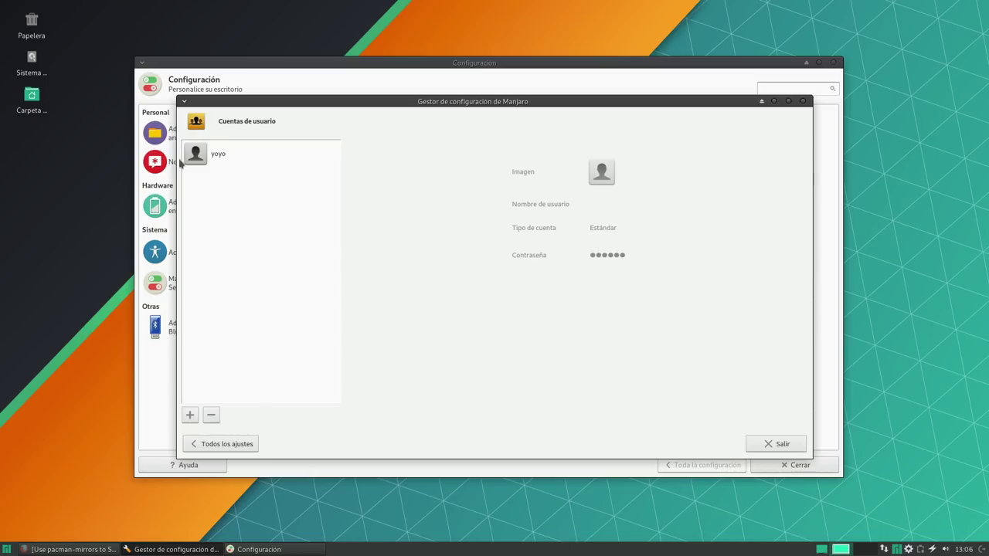
left_click(213, 159)
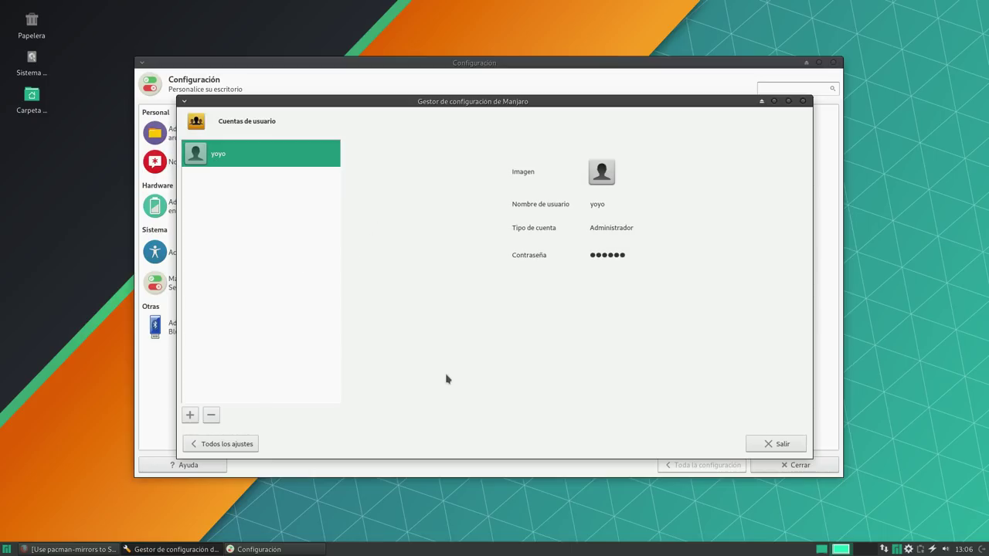
left_click(202, 445)
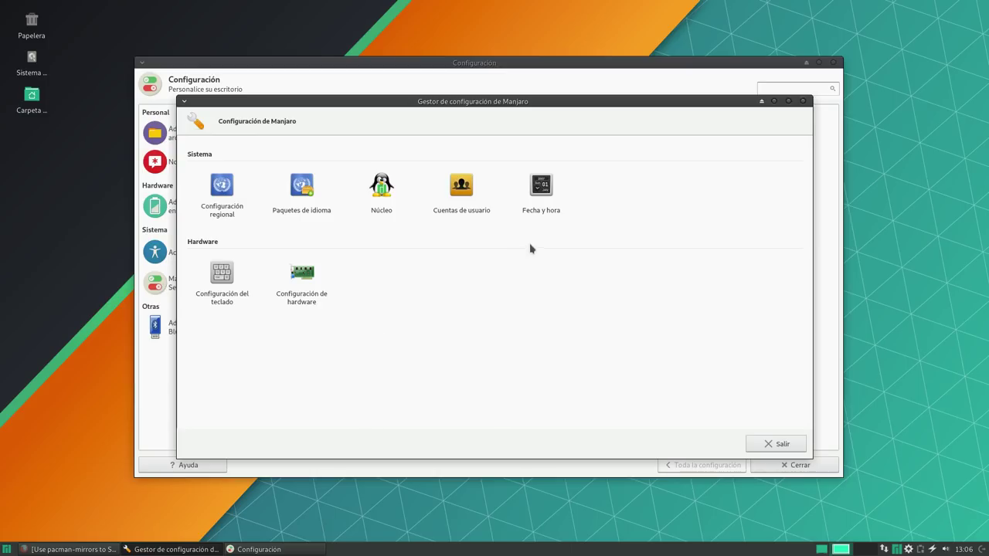
- Examine the Fecha y hora and Configuración de hardware pages, then close the Manjaro settings manager
left_click(538, 199)
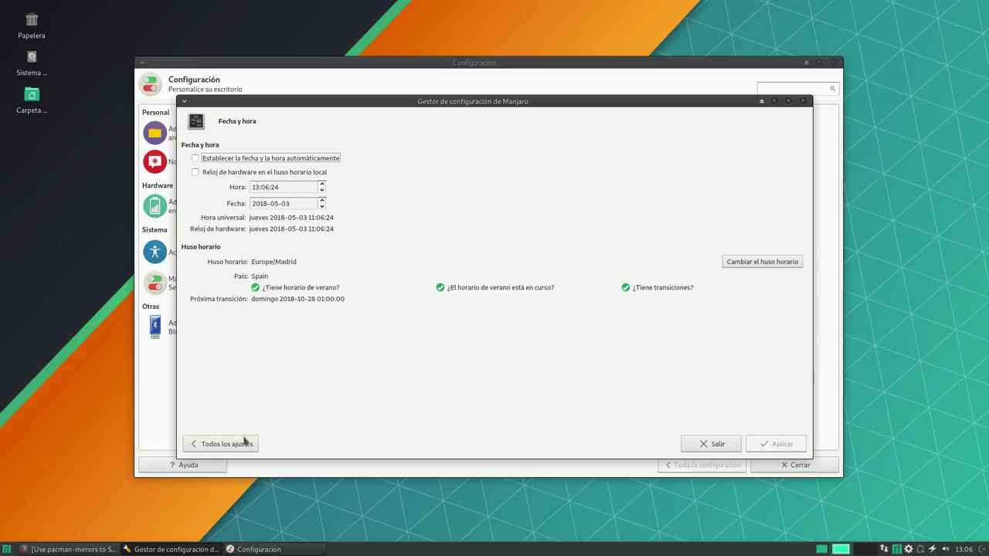
left_click(218, 446)
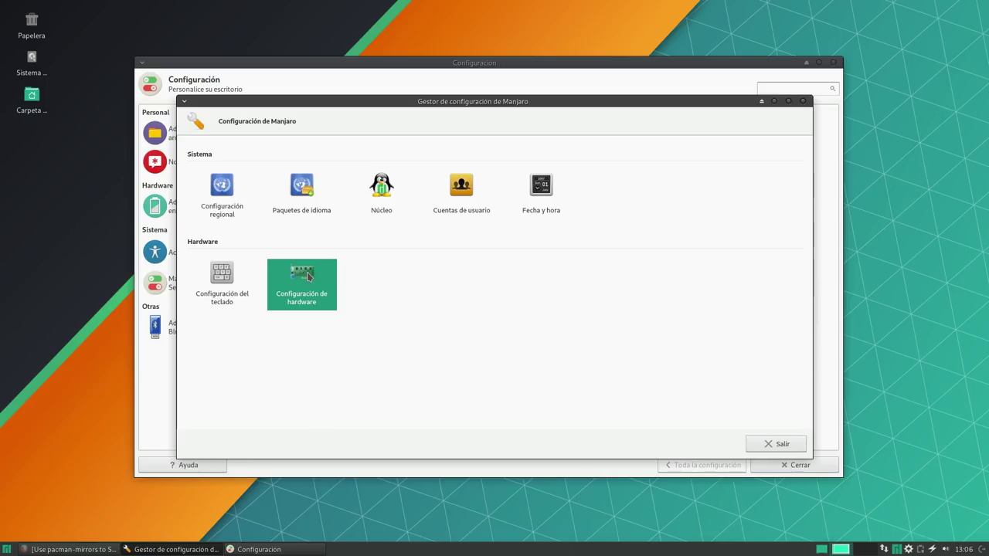
left_click(344, 298)
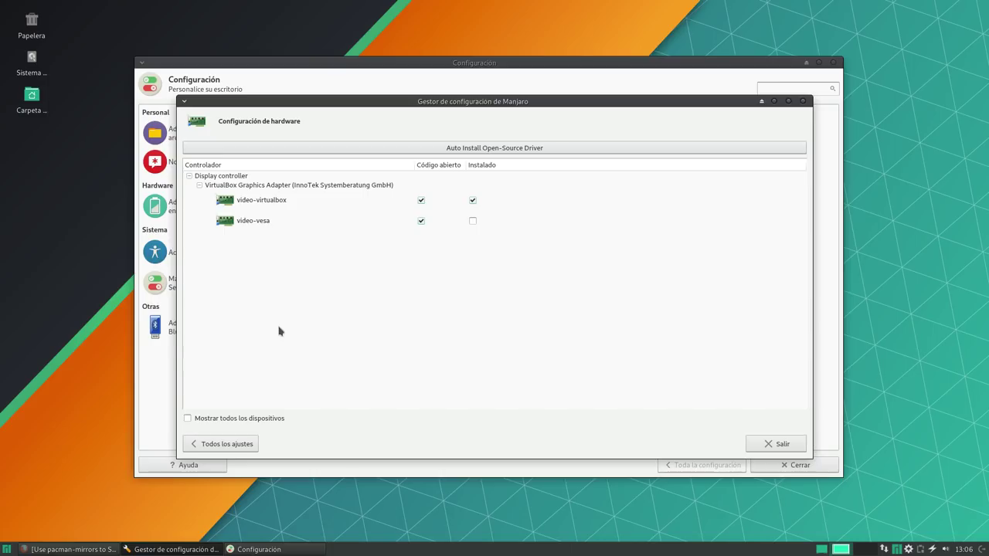
left_click(219, 444)
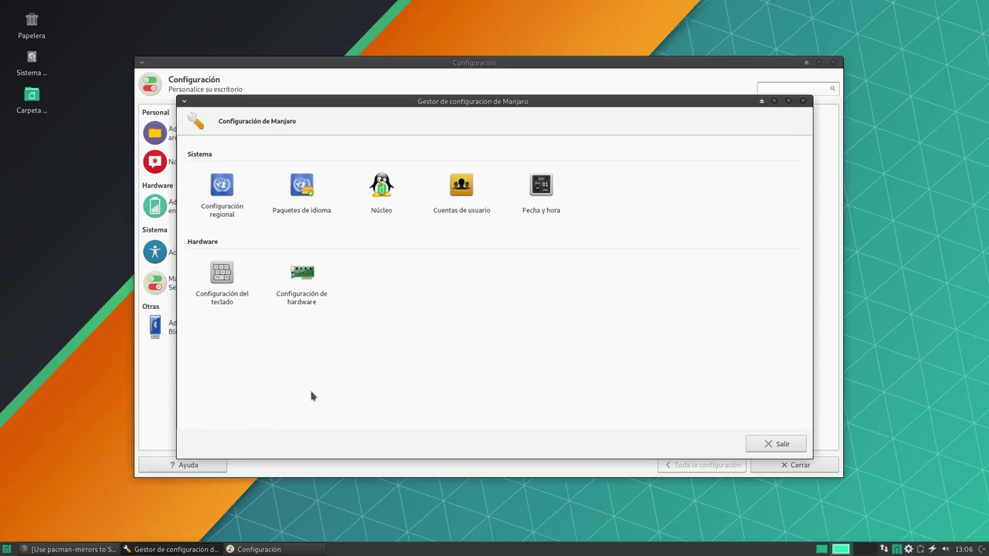
left_click(802, 101)
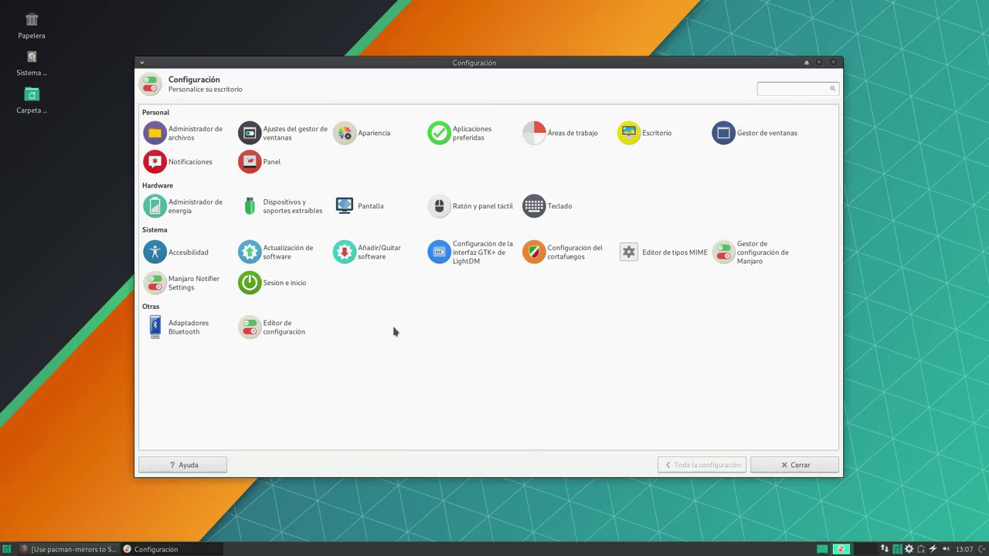
- Examine the kernel and language-package notification options in Manjaro Notifier Settings, then close the settings windows without changes
left_click(204, 286)
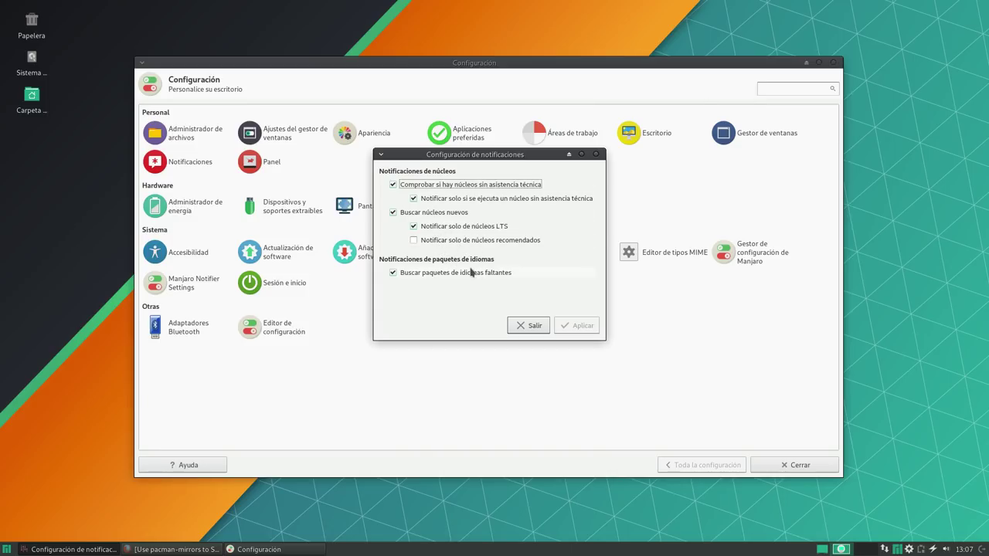
left_click(530, 325)
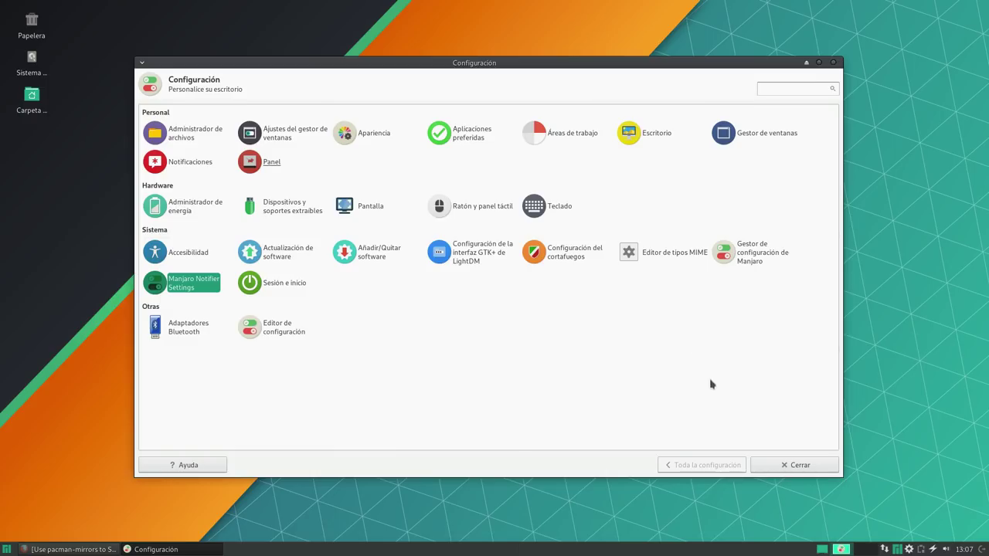
left_click(786, 468)
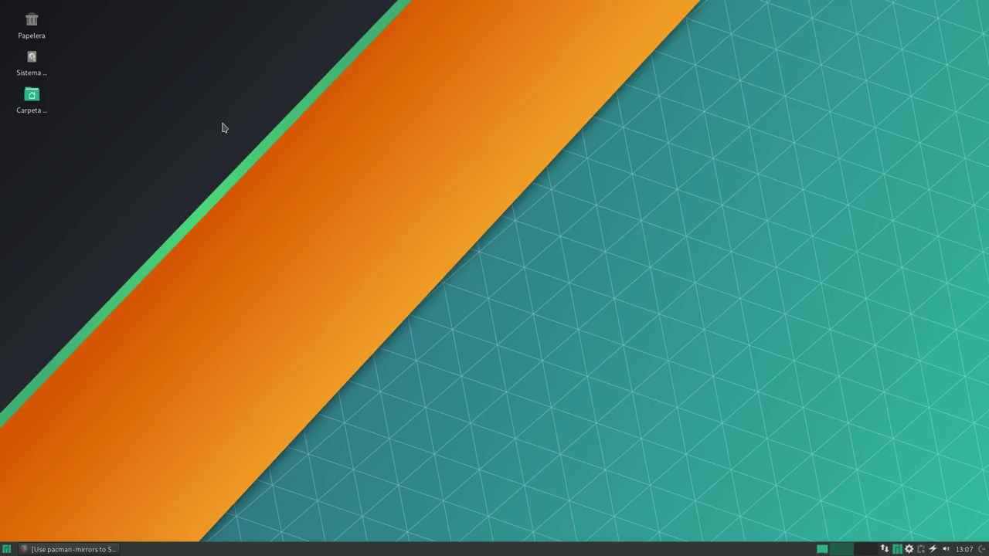
- Examine the desktop's context menu, including the Sistema programs under Aplicaciones, and dismiss it
right_click(230, 82)
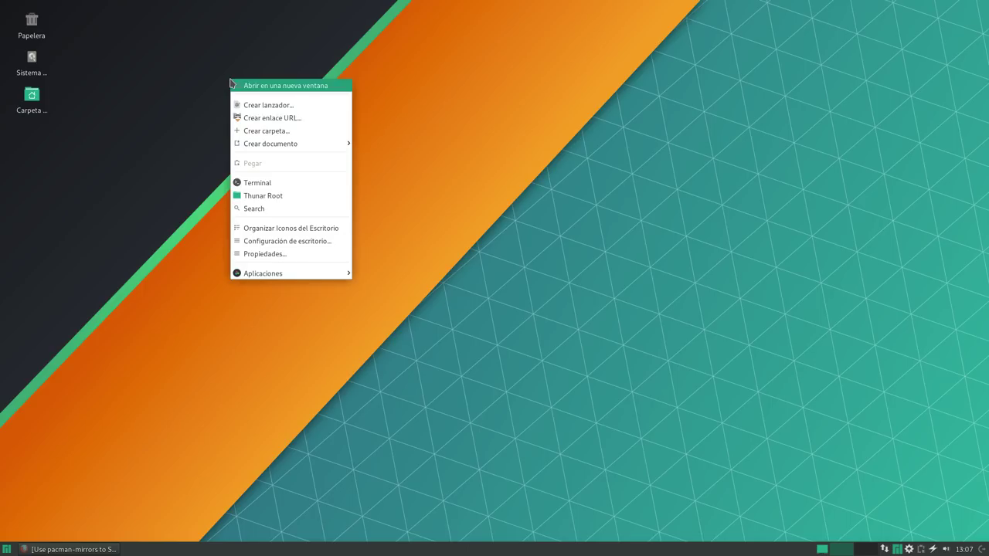
left_click(488, 78)
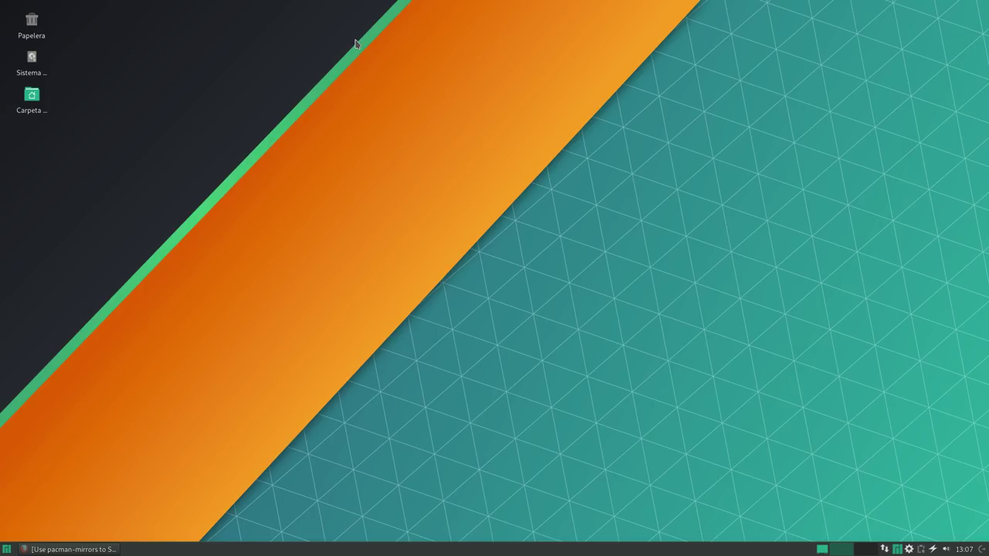
right_click(355, 42)
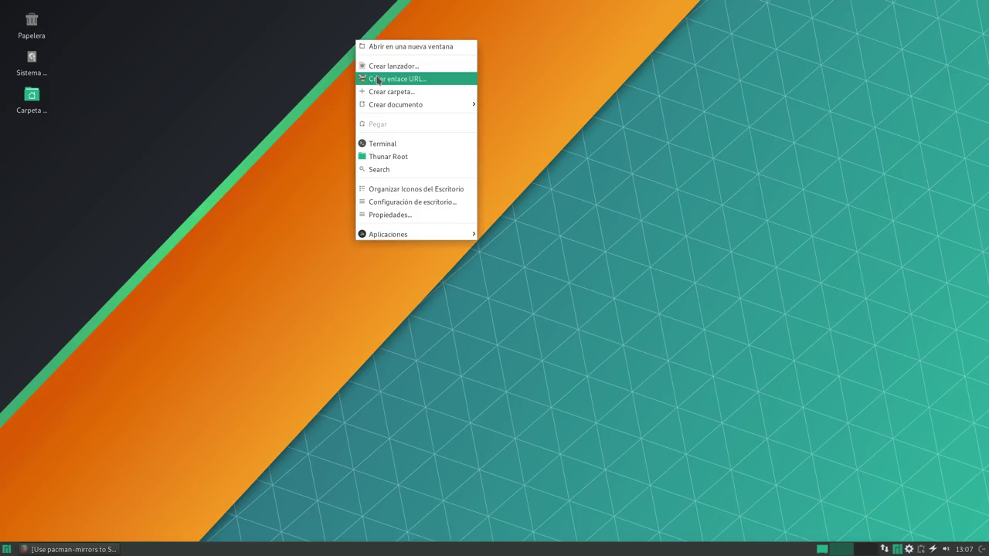
mouse_move(378, 234)
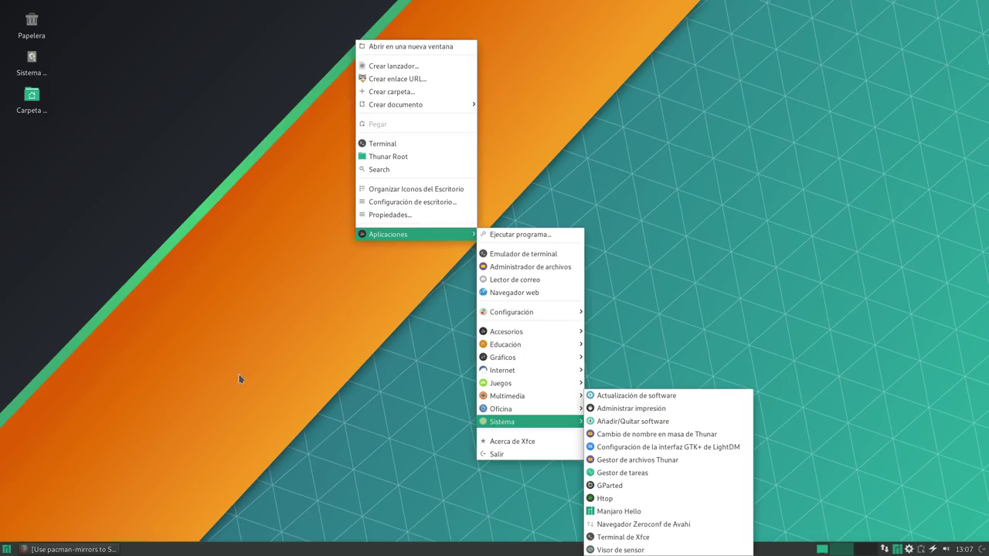
left_click(227, 308)
- Enlarge the applications menu in width and height and open Administrador de archivos from its favourites
left_click(6, 549)
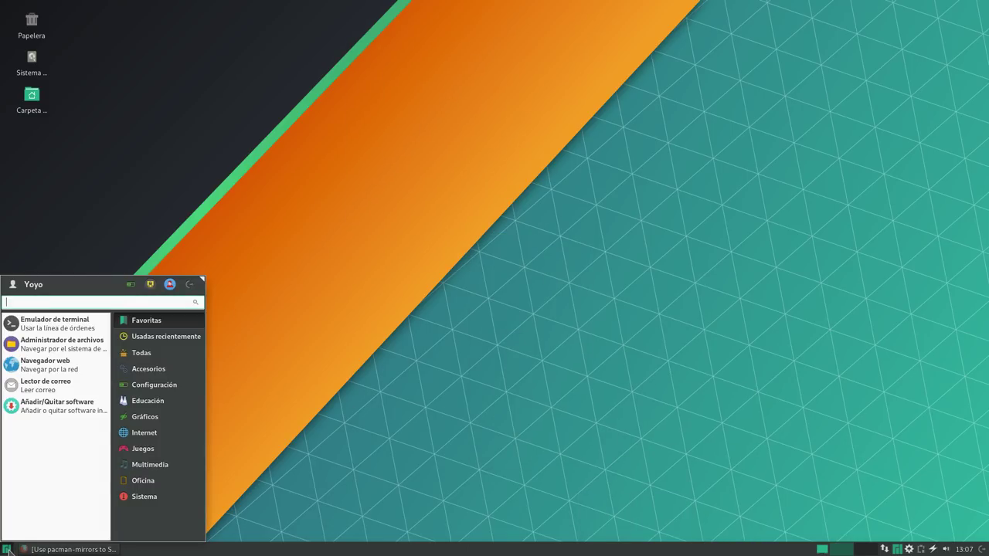
left_click_drag(202, 279, 309, 149)
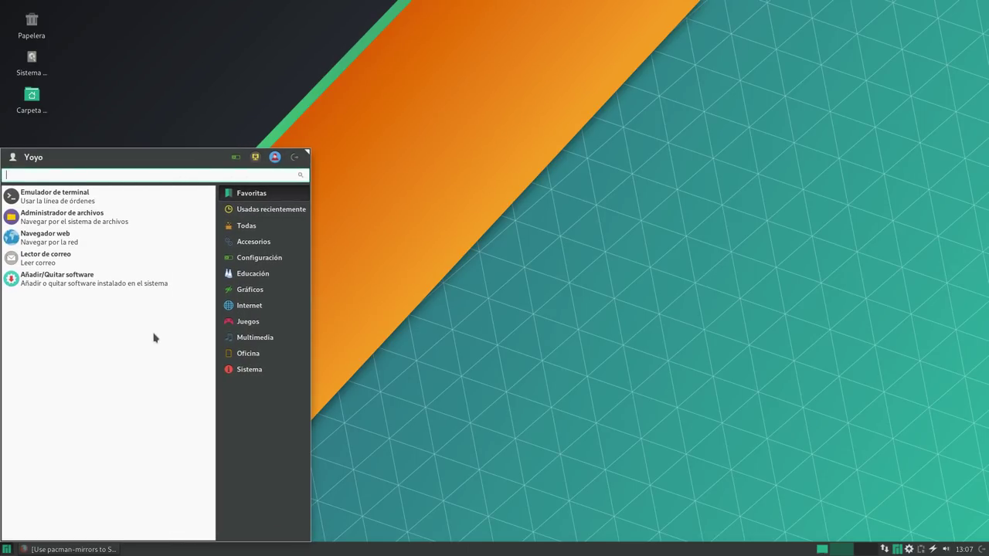
left_click(100, 220)
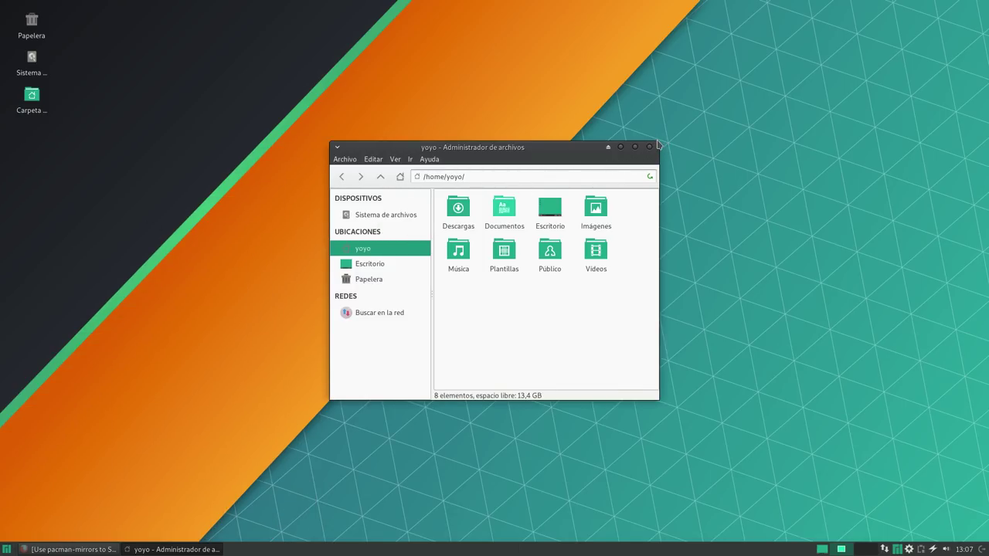
- Enlarge and reposition the file manager window, view Thunar's version information, and close the file manager
left_click_drag(656, 144, 819, 69)
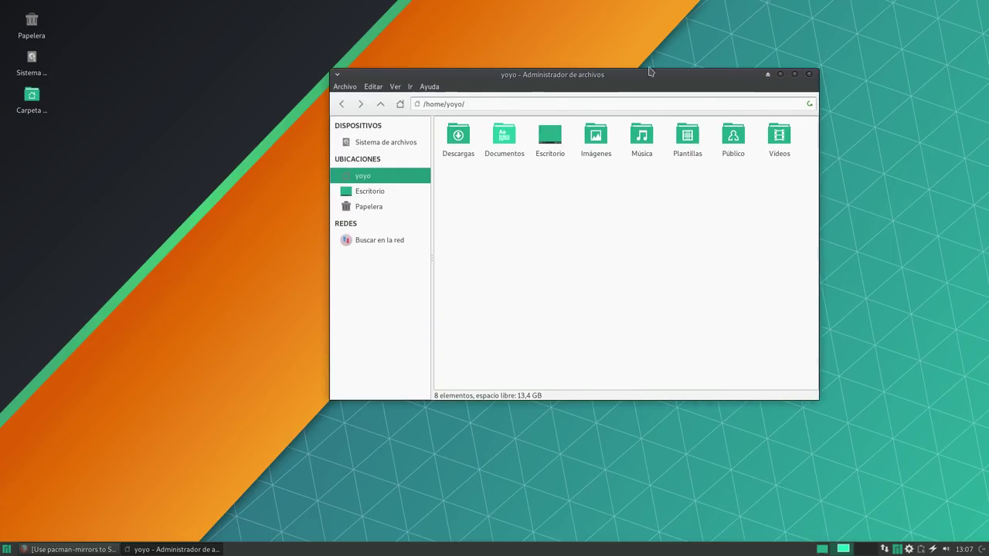
left_click_drag(613, 74, 552, 95)
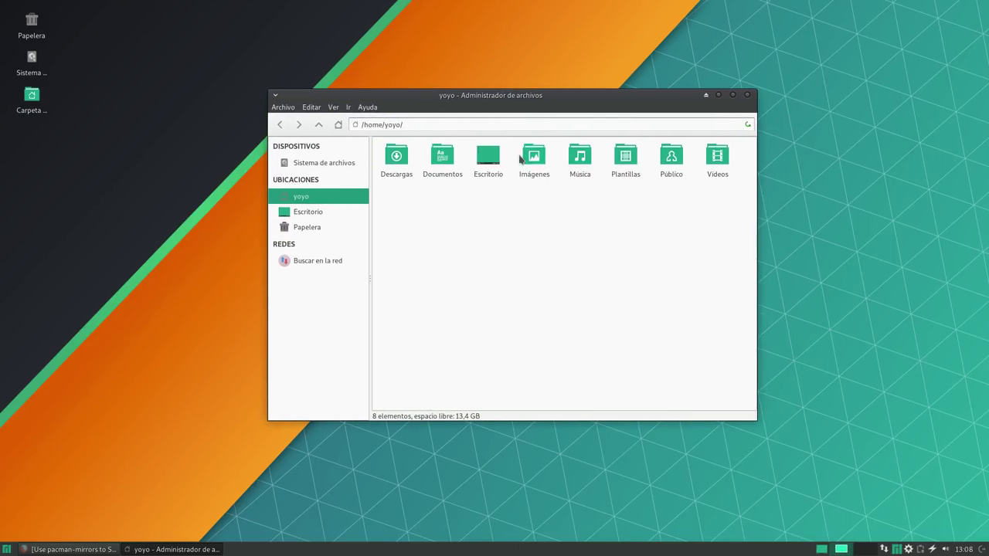
left_click(375, 109)
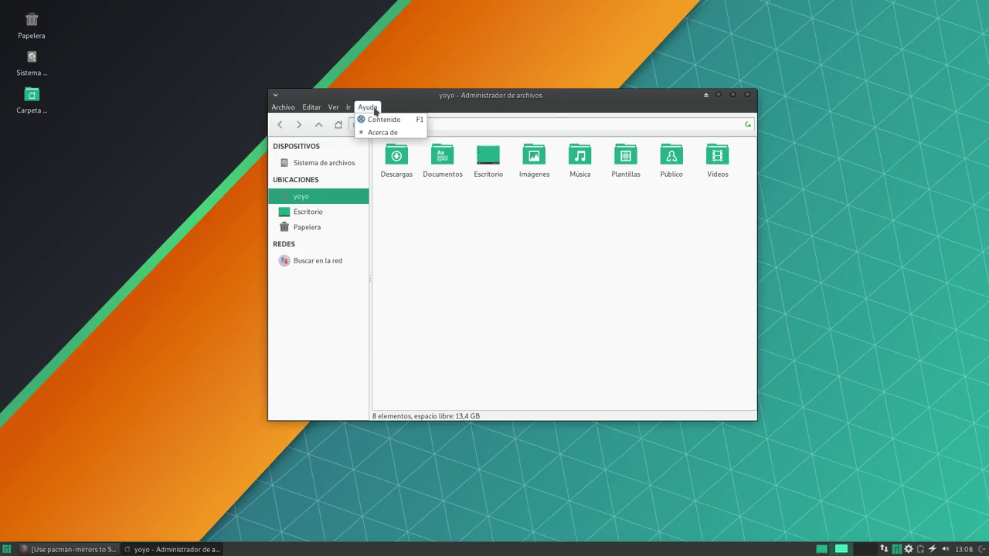
left_click(382, 132)
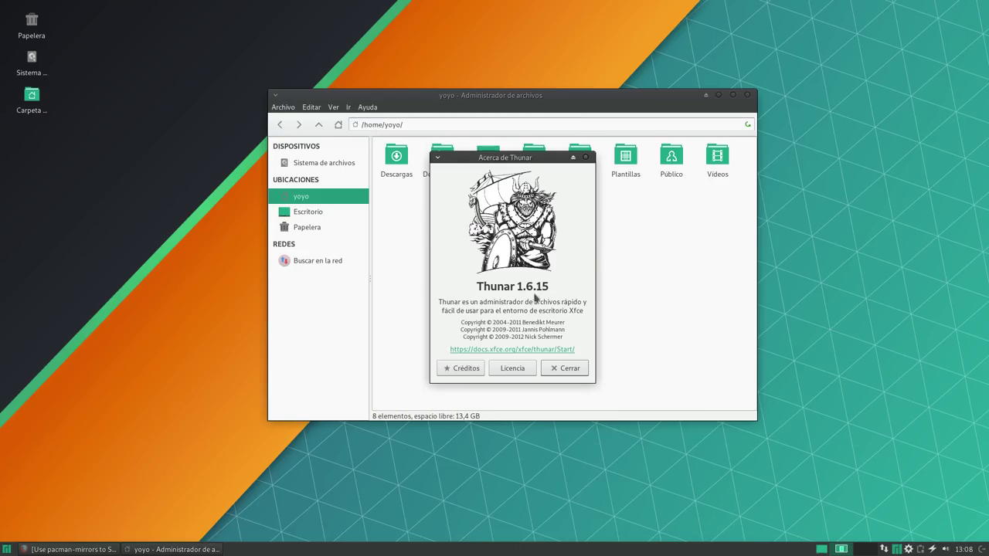
left_click(570, 367)
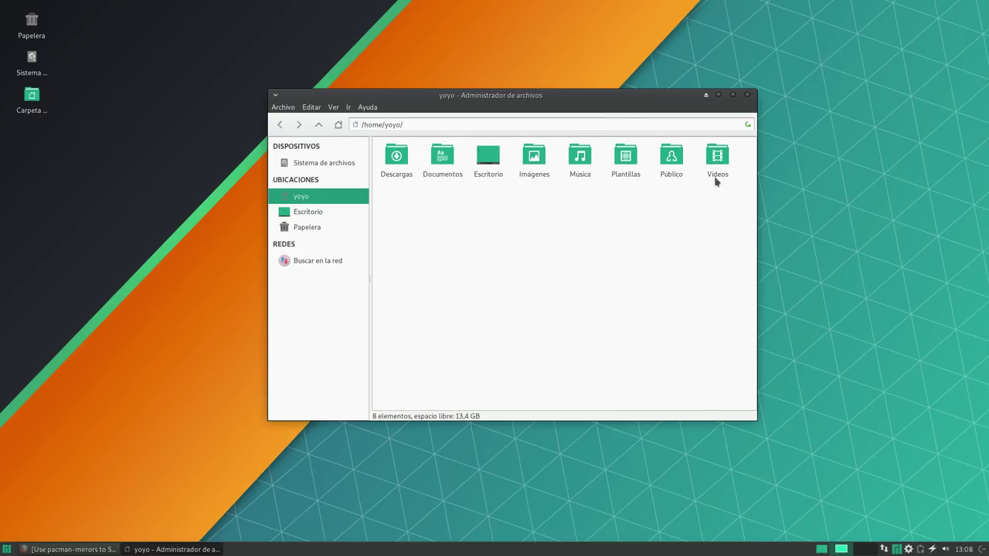
left_click(746, 95)
- Open Añadir/Quitar software from the menu's favourites, view the package list, and close it
left_click(6, 549)
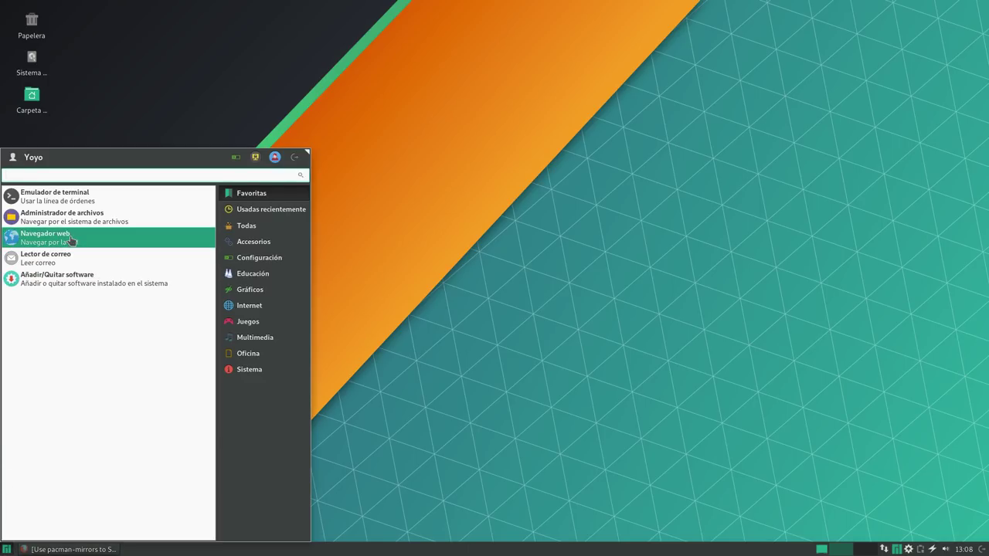
left_click(84, 284)
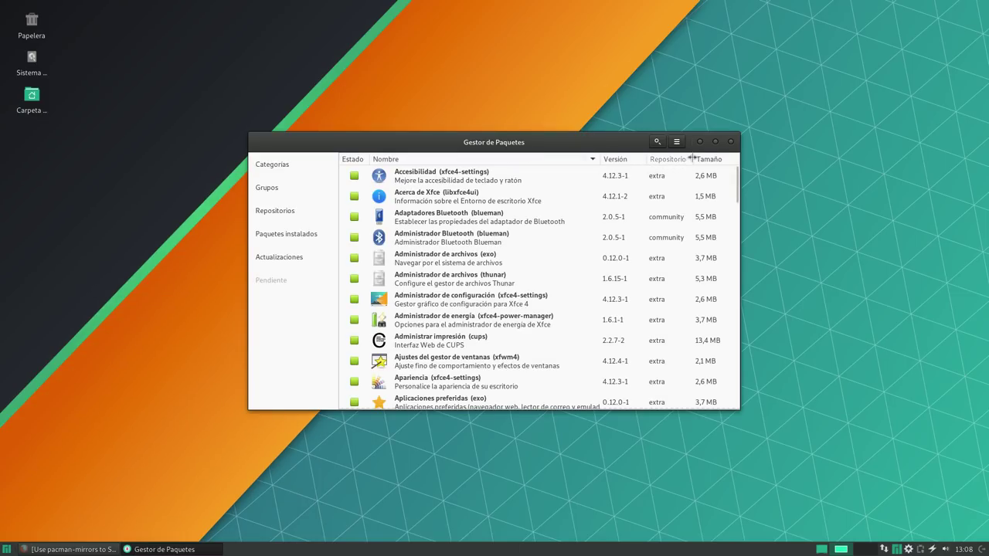
left_click(730, 143)
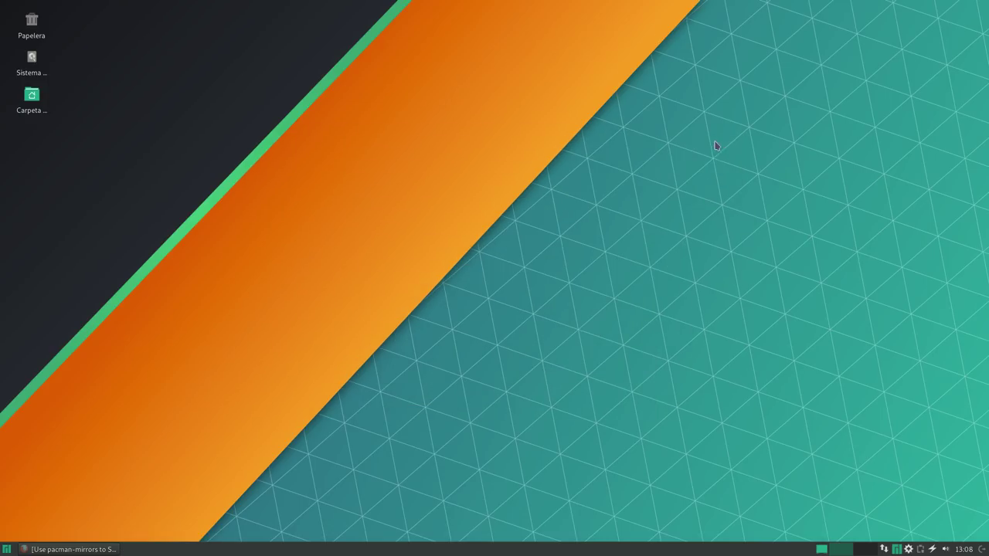
- Make the applications menu narrower and taller, and browse its Usadas recientemente, Todas, Accesorios and Configuración categories
left_click(6, 549)
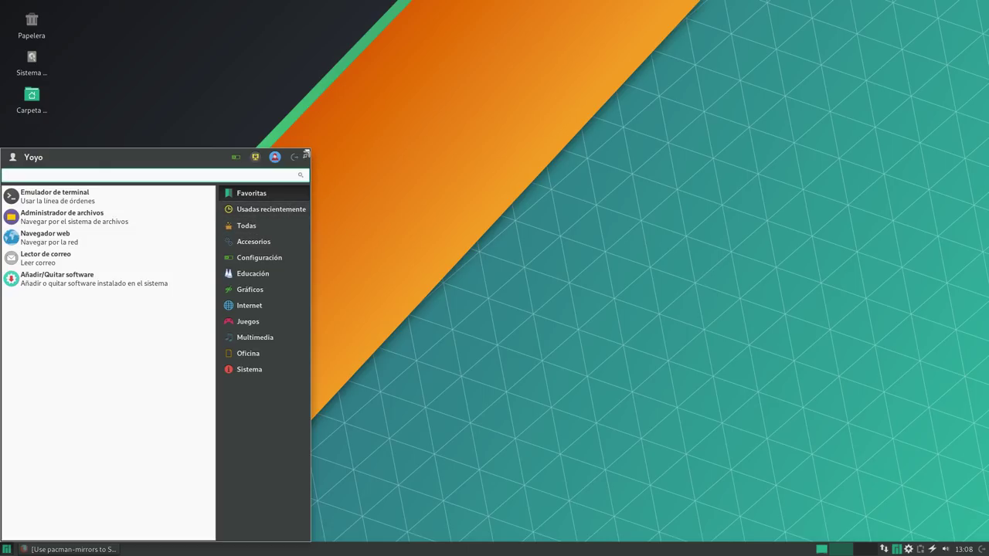
left_click_drag(306, 153, 262, 129)
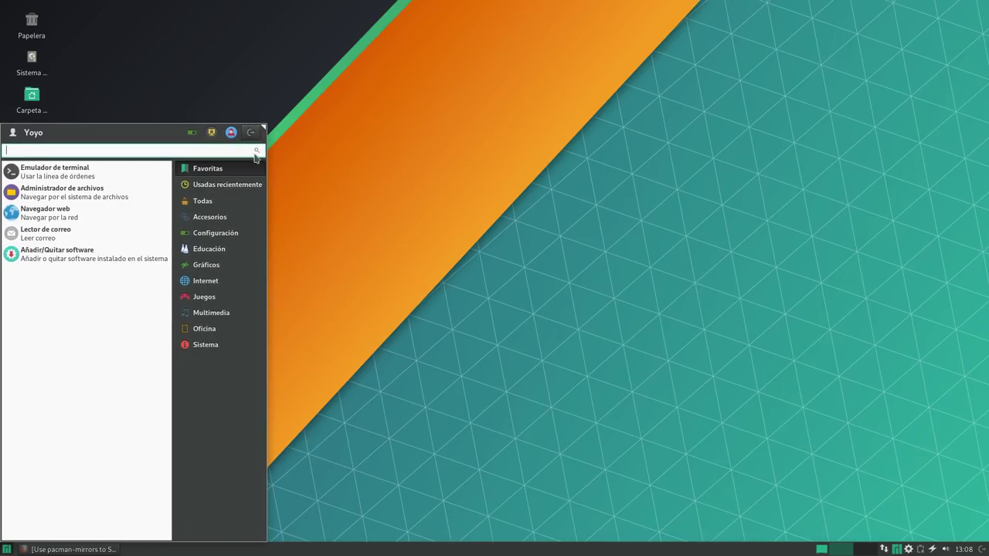
left_click(222, 189)
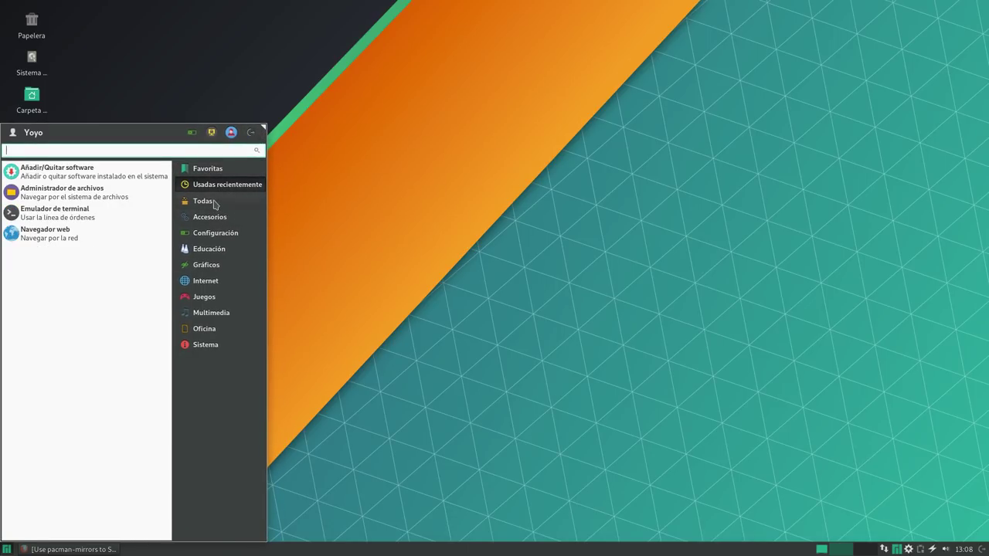
left_click(215, 203)
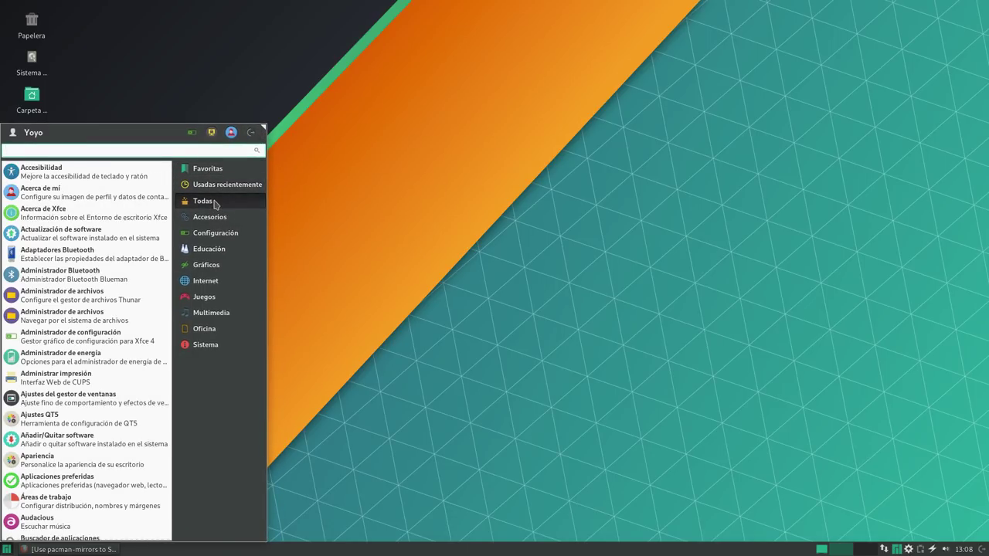
scroll(85, 259, "down", 3)
left_click(203, 217)
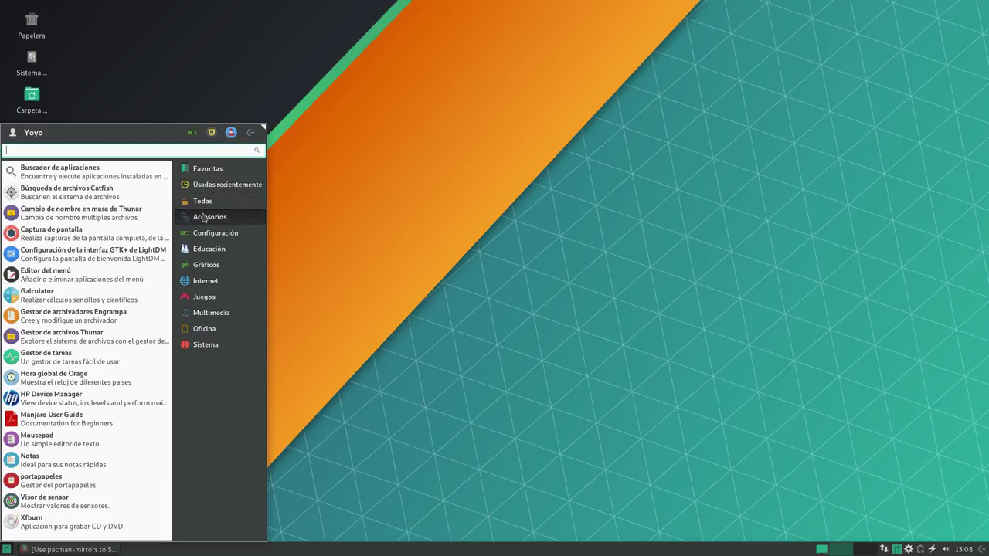
left_click(202, 232)
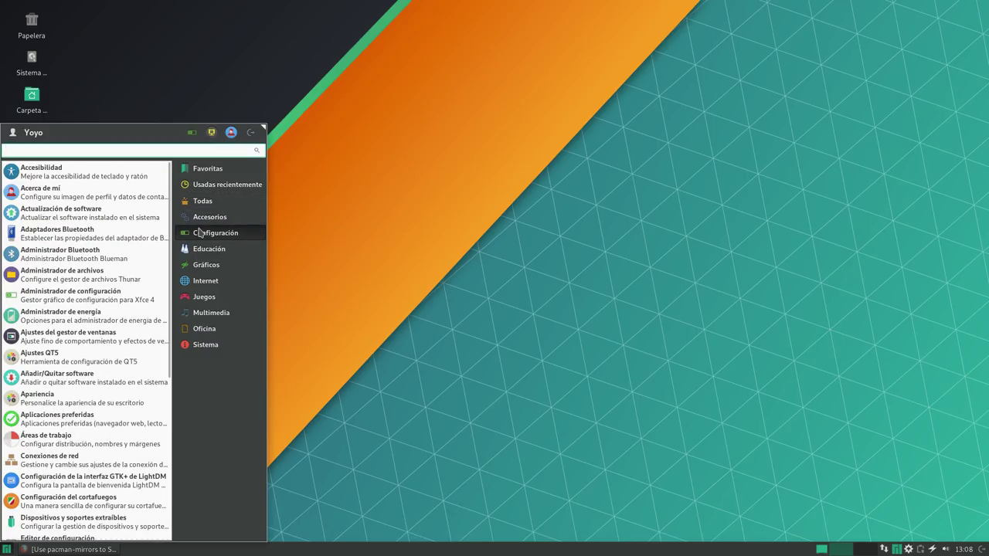
scroll(121, 263, "down", 3)
- Examine the programs listed under Educación, Gráficos, Juegos, Multimedia, Oficina and Sistema in the applications menu
left_click(205, 252)
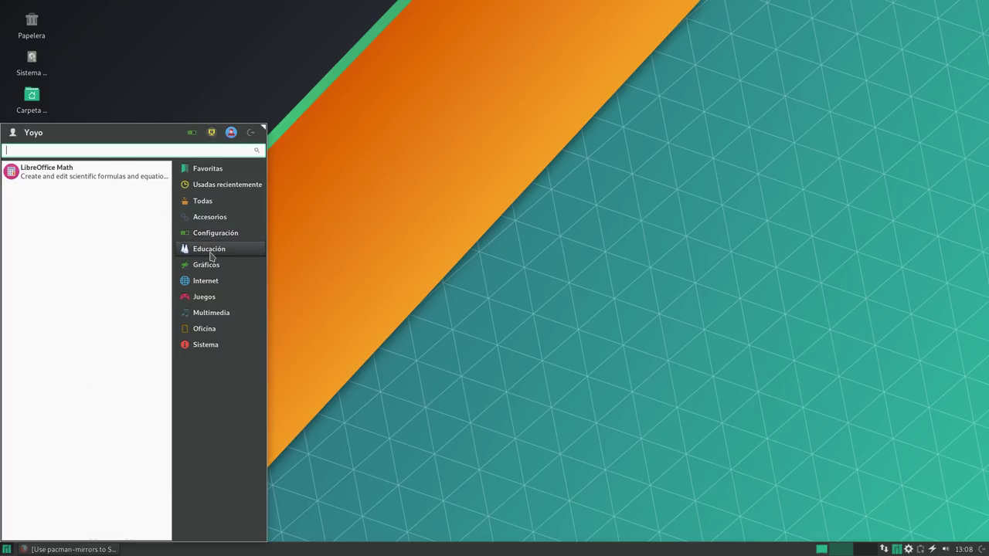
left_click(203, 266)
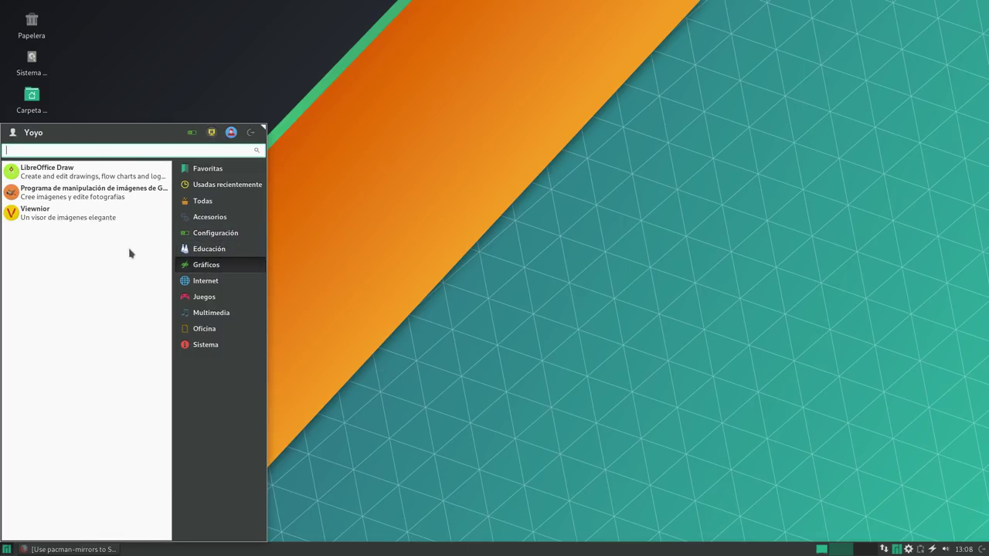
left_click(206, 297)
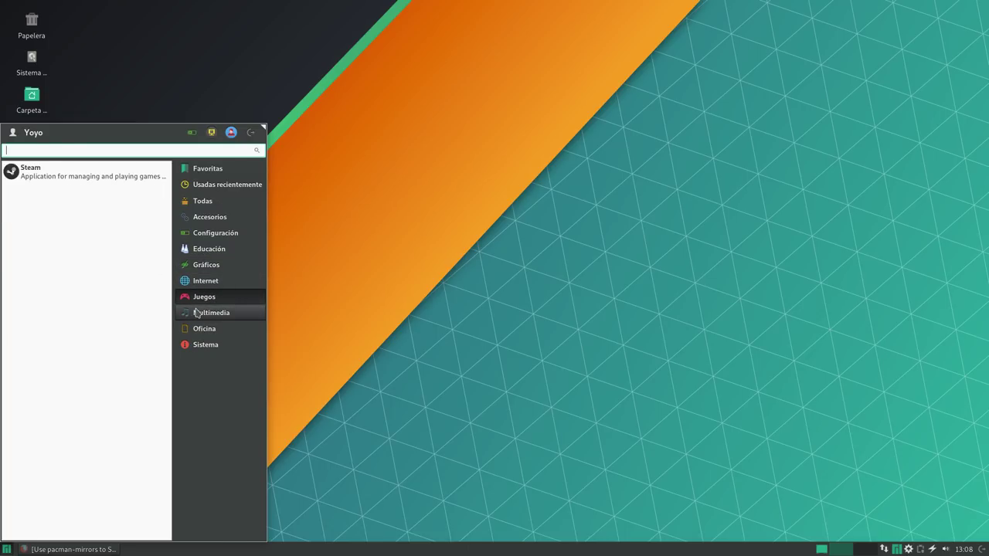
left_click(197, 312)
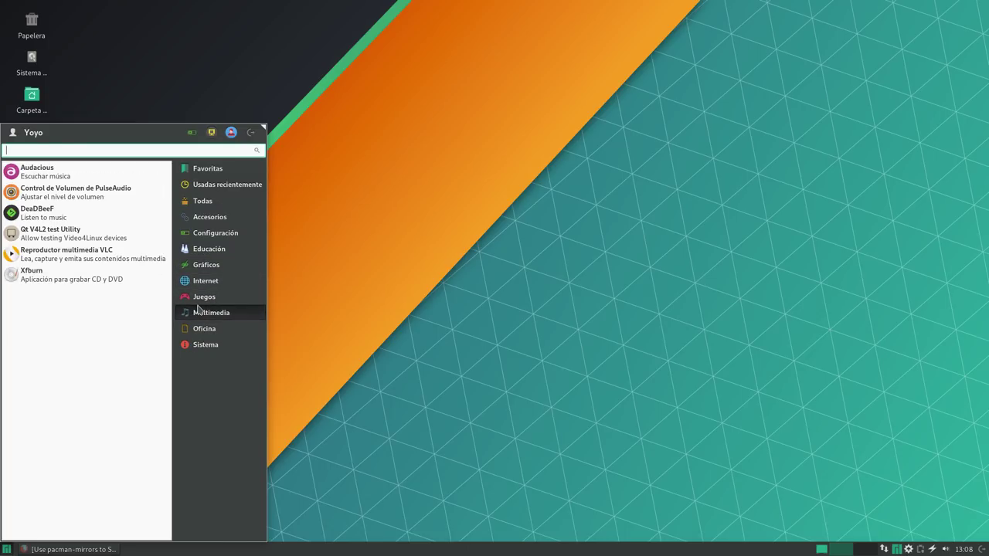
left_click(203, 329)
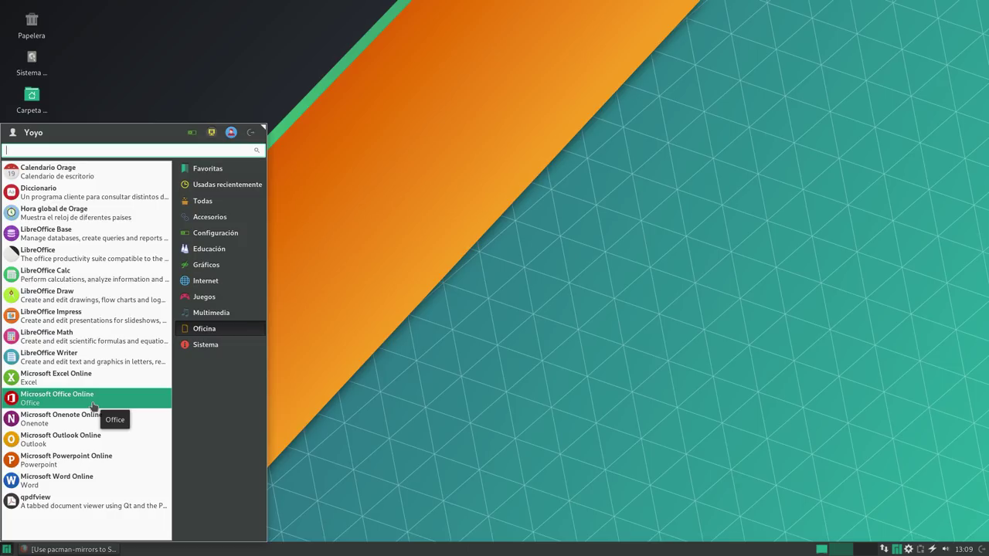
left_click(207, 345)
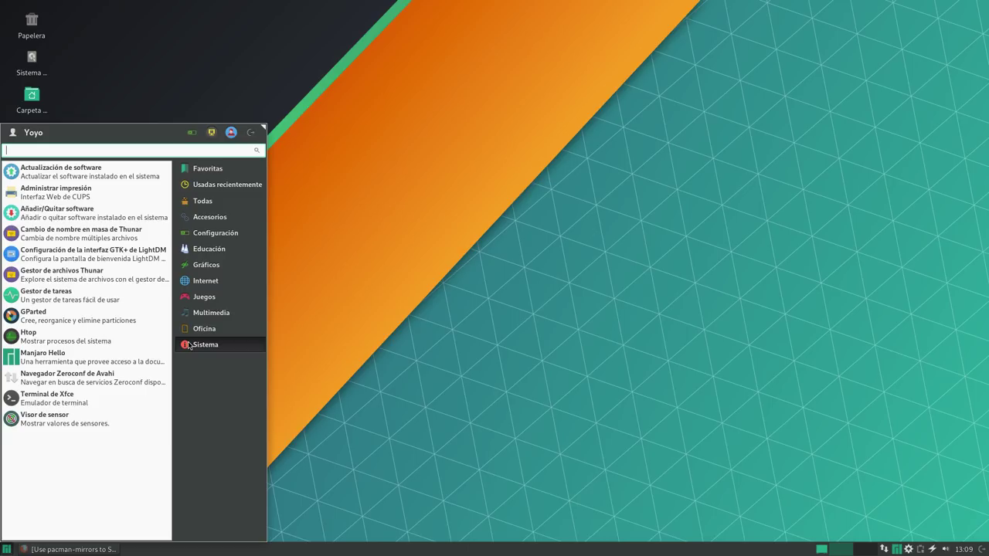
- Close the applications menu, open the Carpeta personal from the desktop to view its folders, and close the file manager
left_click(407, 305)
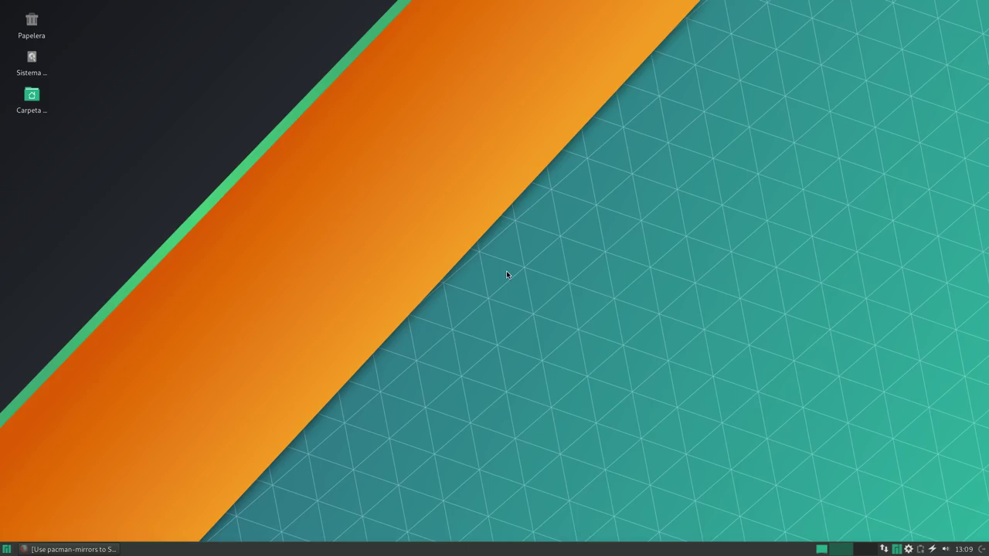
left_click(36, 60)
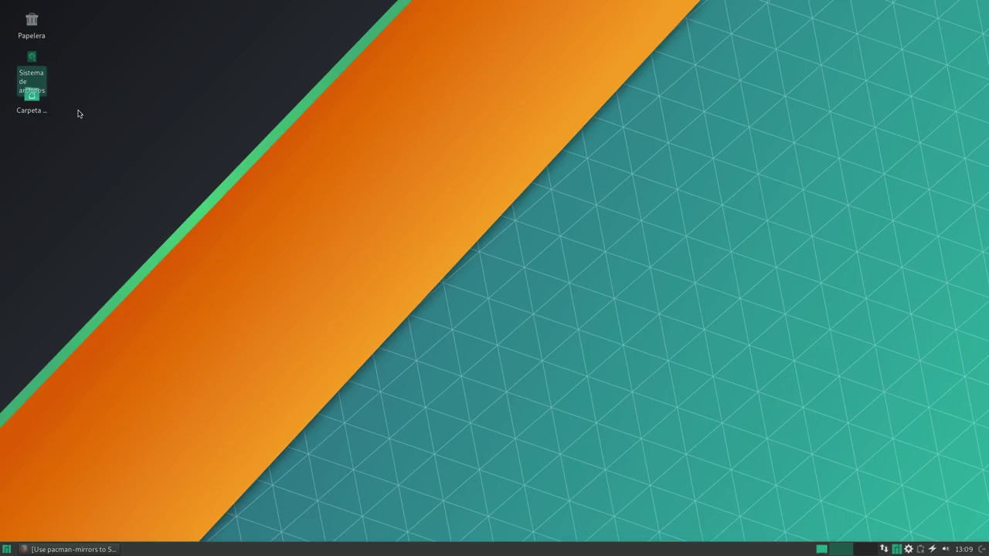
left_click(68, 133)
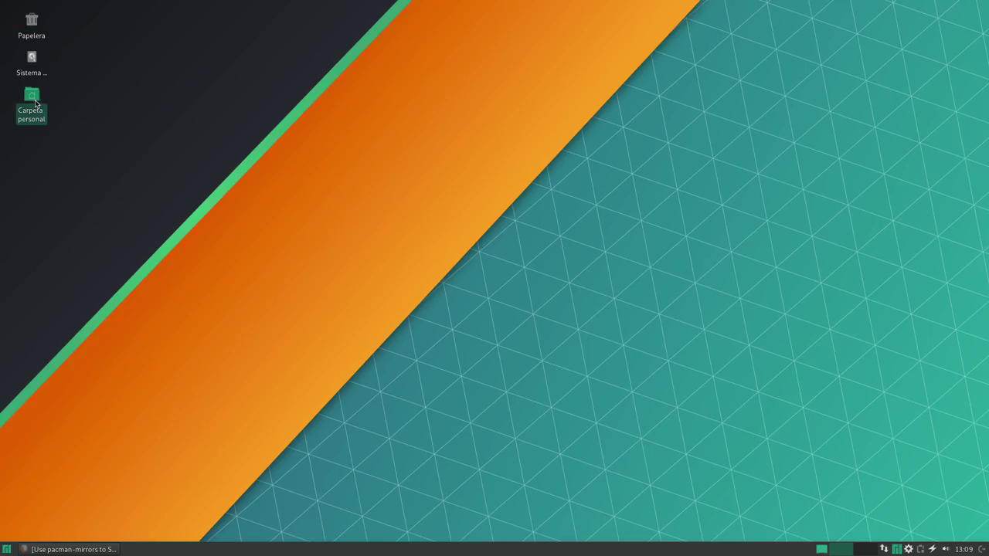
double_click(35, 103)
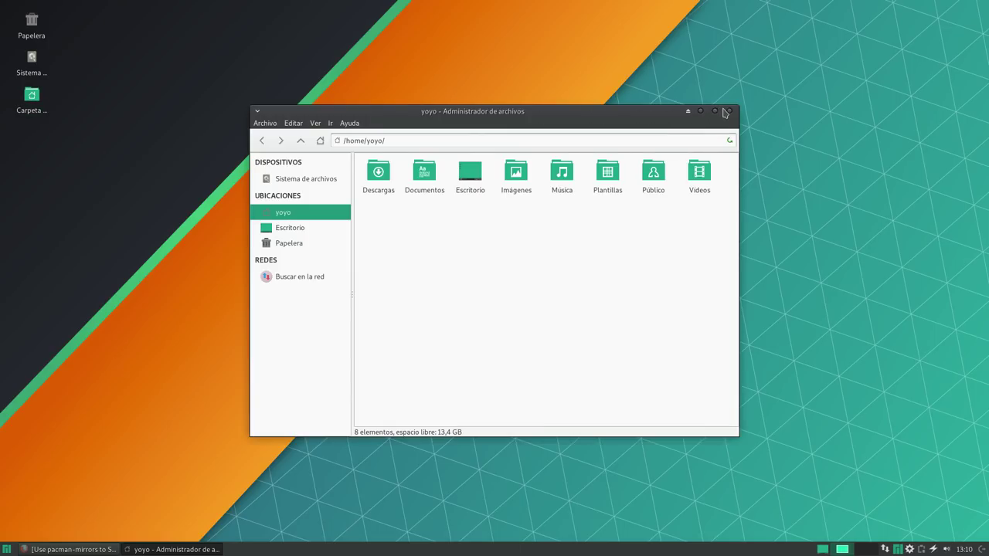
left_click(727, 111)
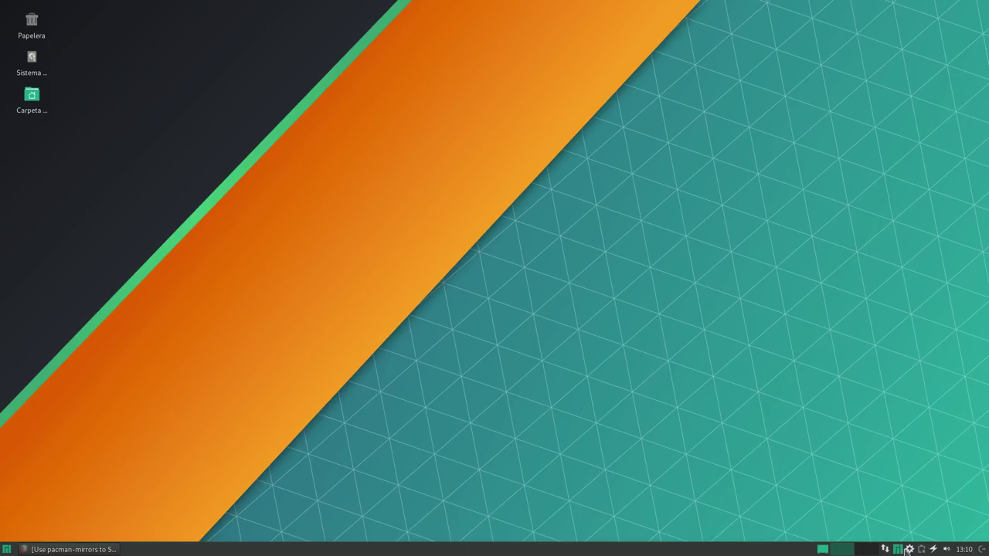
- Check the panel's update status, volume controls and calendar, and view the session logout options before cancelling them
mouse_move(910, 550)
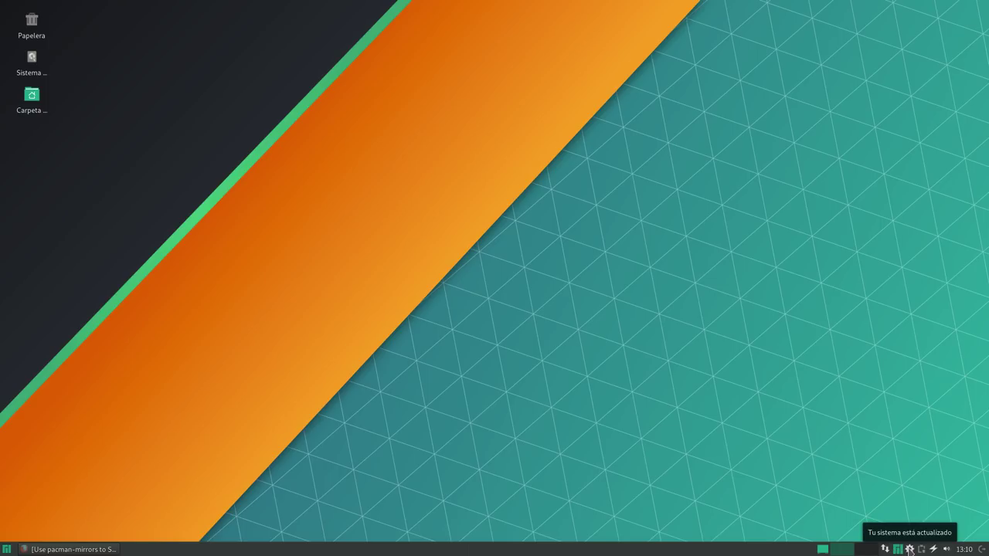
left_click(946, 550)
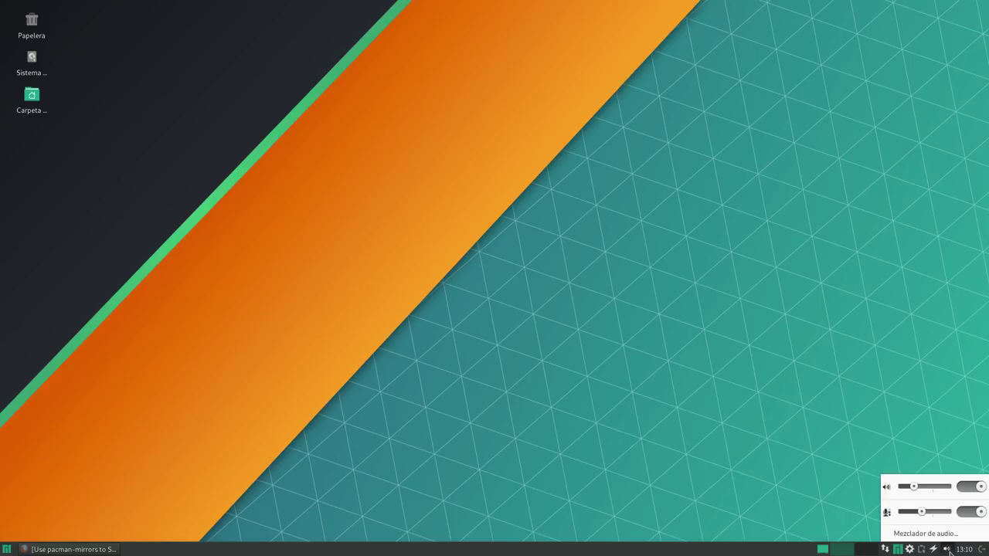
left_click(865, 422)
left_click(962, 549)
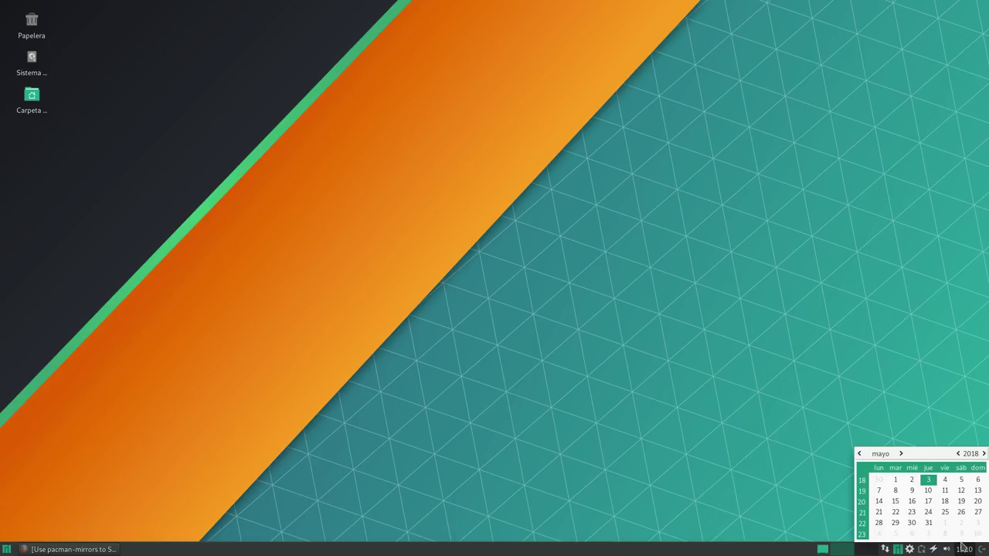
left_click(855, 378)
left_click(982, 548)
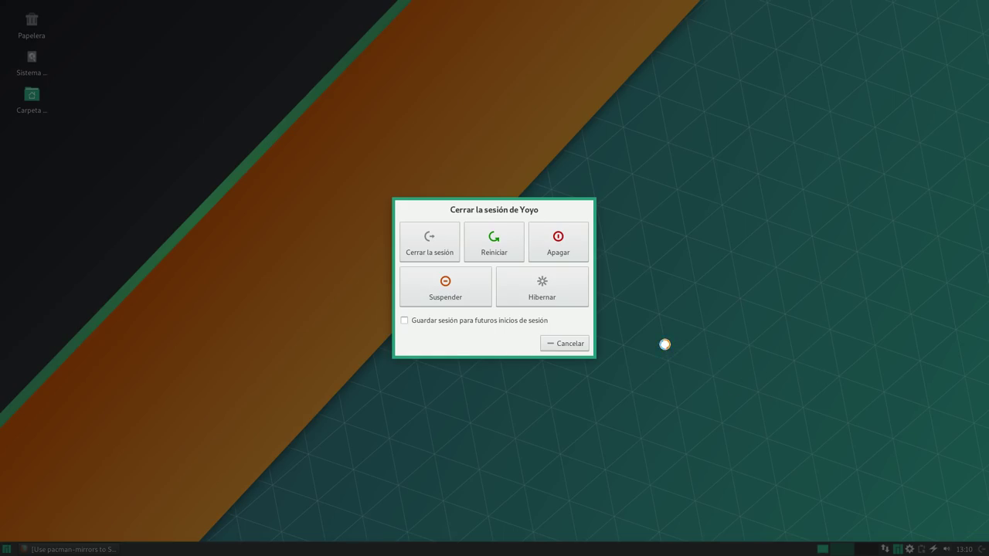
left_click(581, 348)
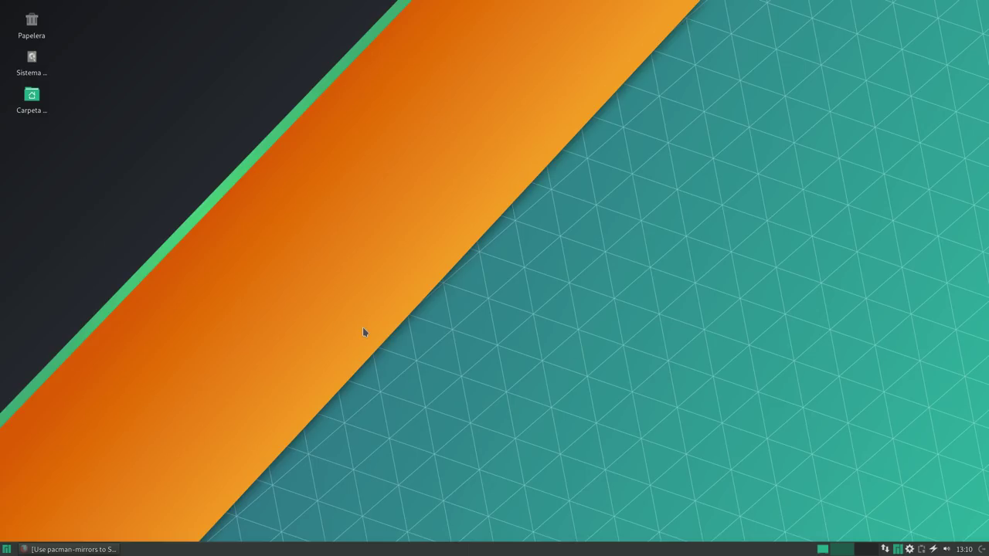
- Open the panel preferences, review the Apariencia, Elementos and Presentación settings, and close them
right_click(265, 549)
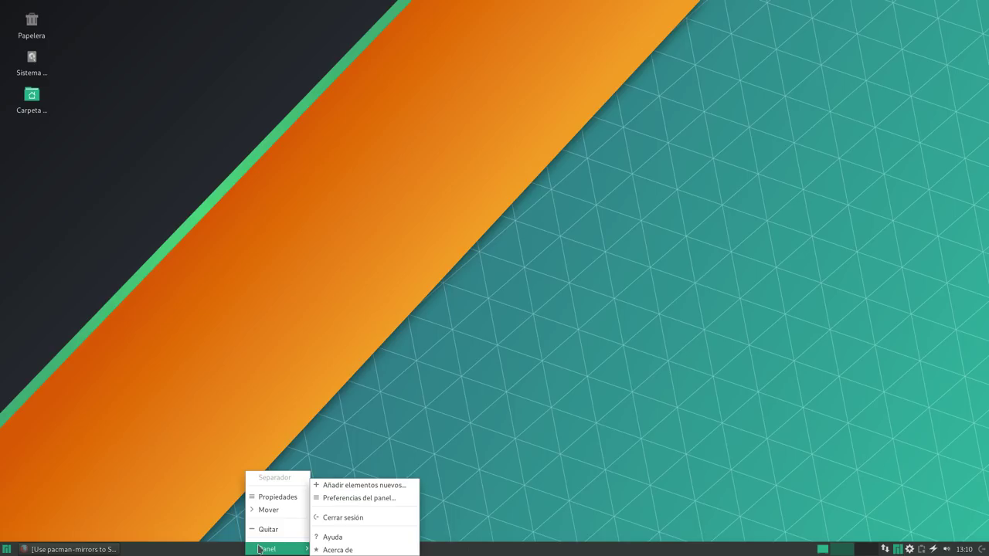
left_click(367, 500)
left_click(470, 220)
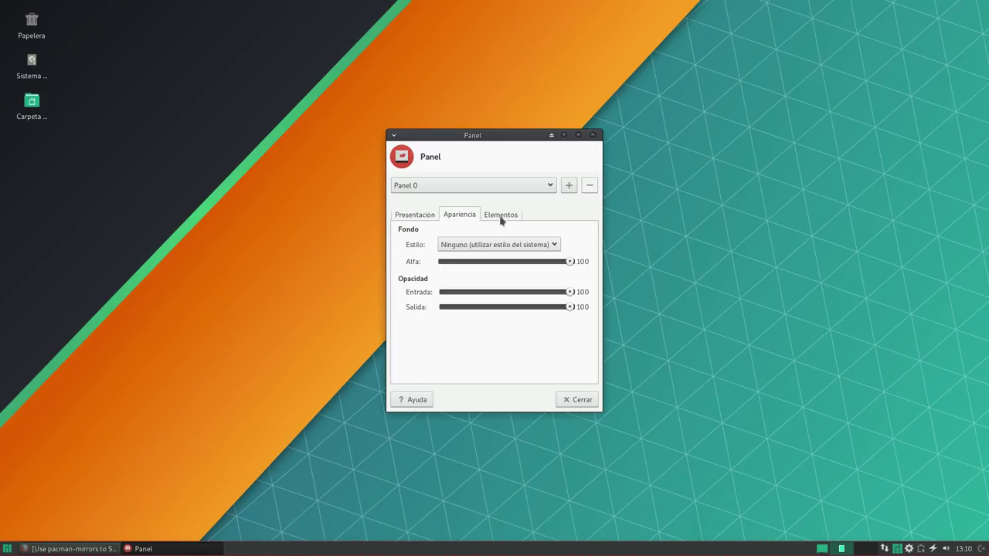
left_click(501, 220)
left_click(426, 217)
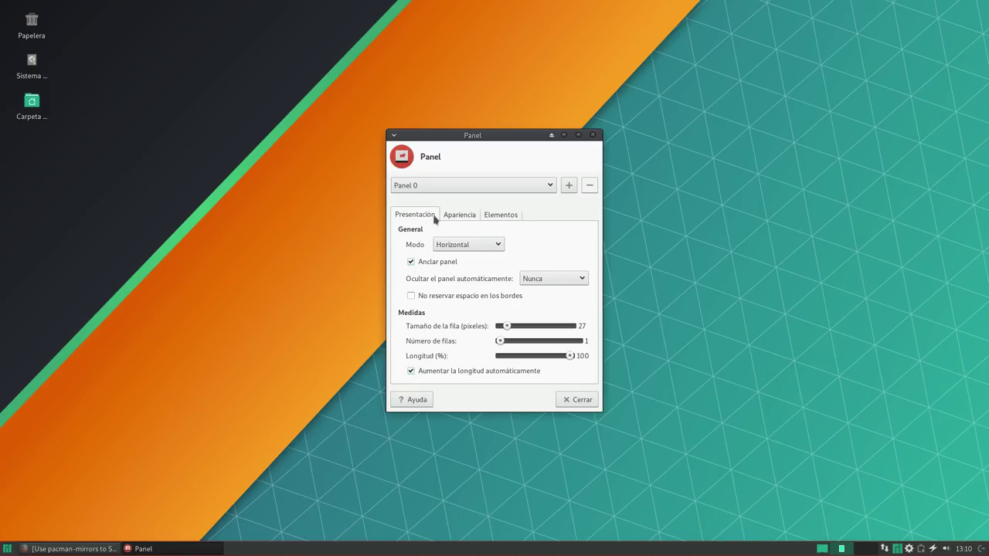
left_click(498, 216)
left_click(573, 398)
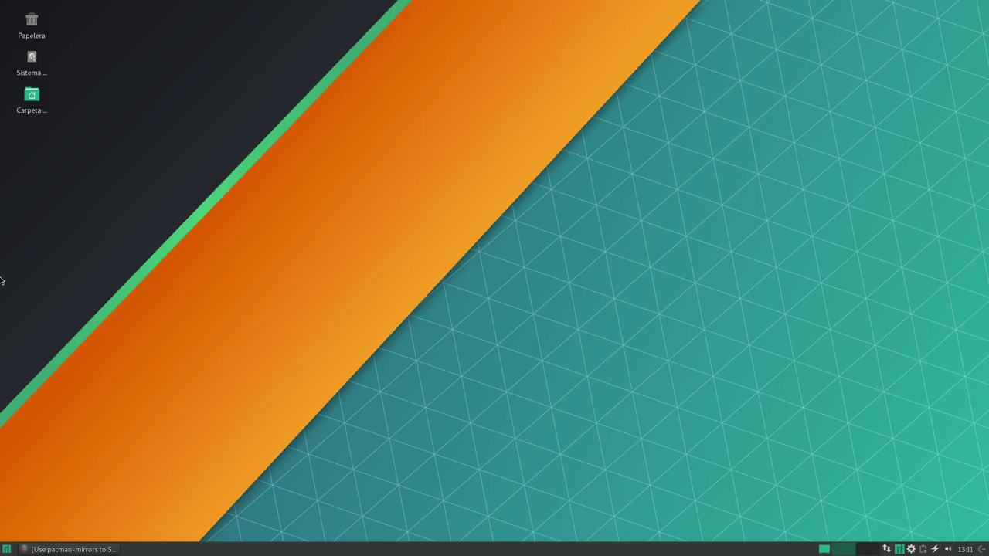
- Switch to Firefox, view the Get Manjaro download page, and minimize the browser
mouse_move(10, 285)
left_click(108, 550)
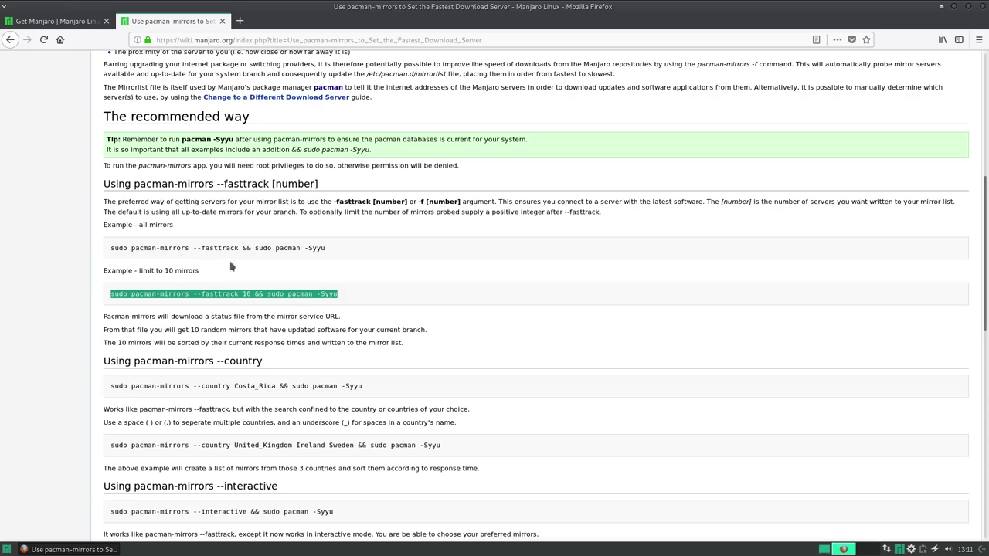
left_click(85, 25)
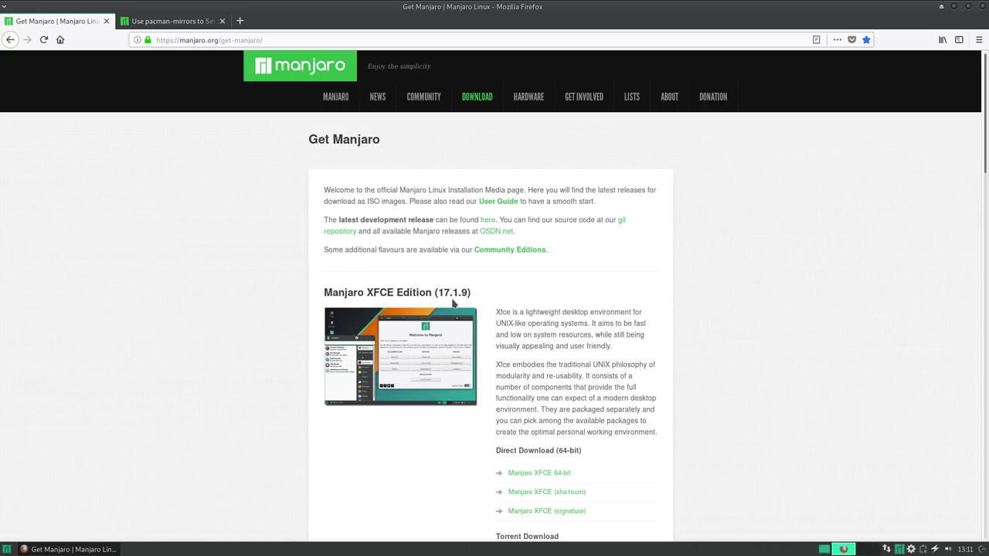
left_click(954, 7)
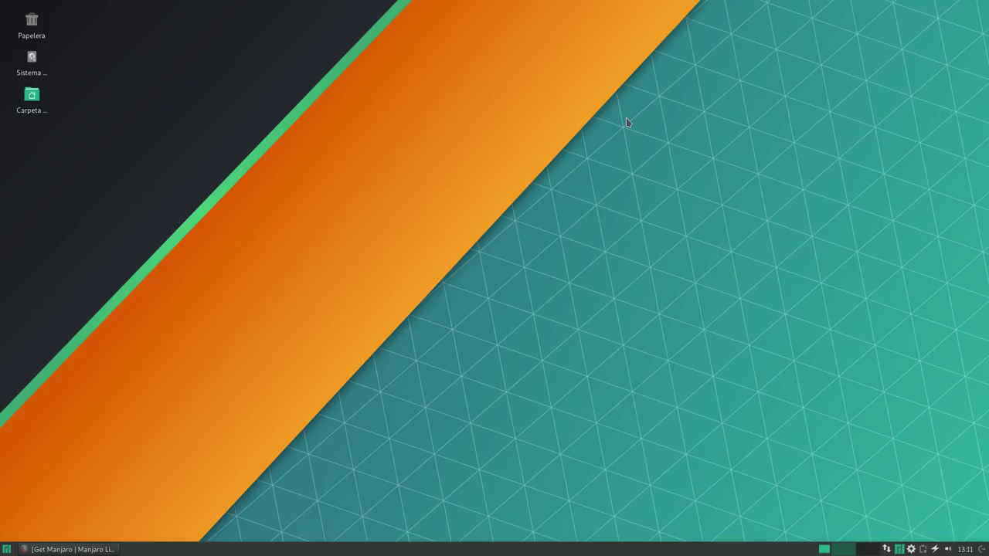